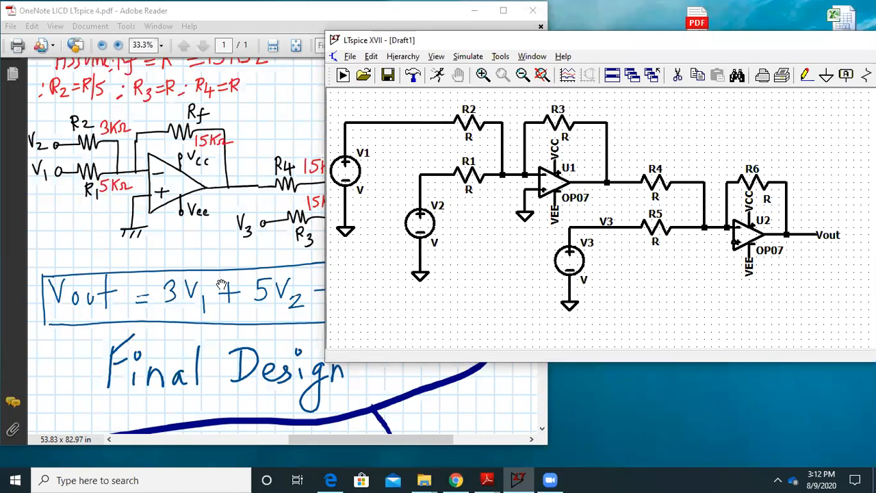
- Move the schematic window aside to uncover the PDF and compare the resistor names with the handwritten final design
left_click(632, 45)
left_click_drag(631, 44, 710, 43)
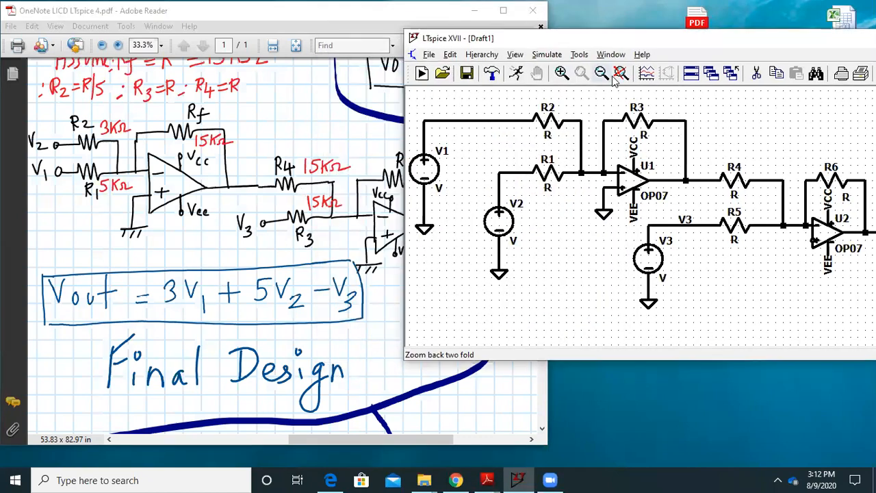
left_click(99, 171)
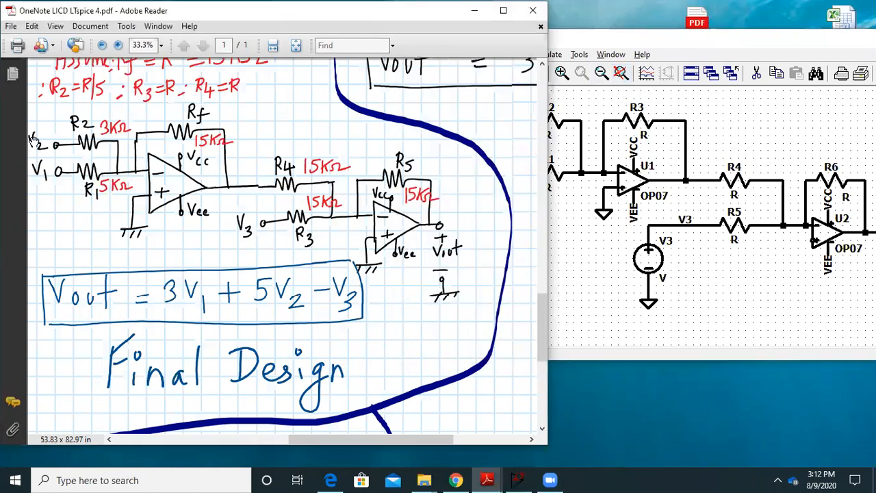
left_click(614, 39)
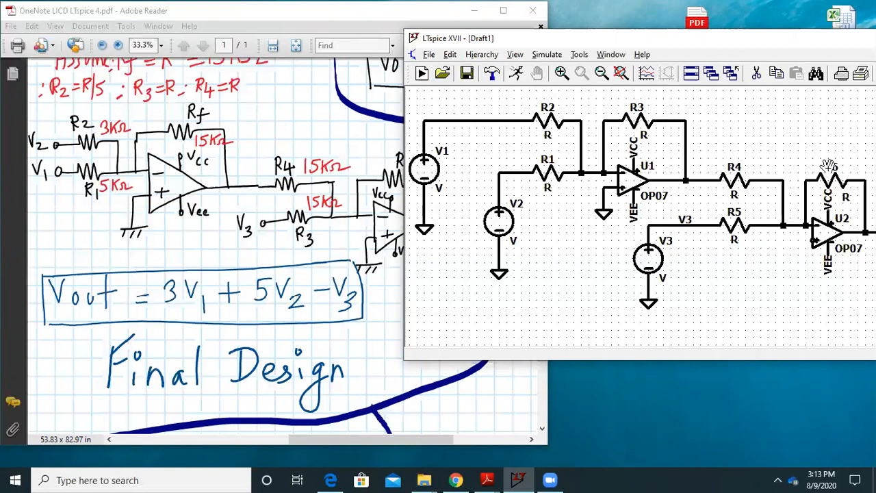
key("alt+Tab")
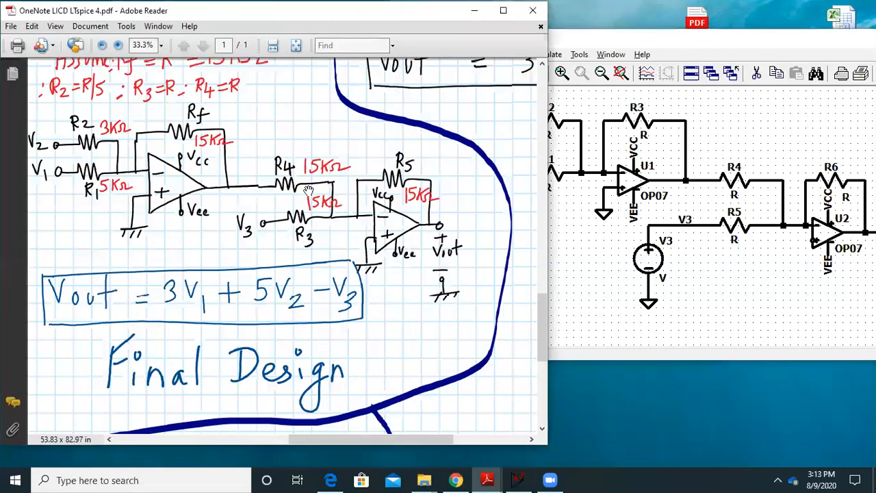
key("alt+Tab")
- Rename U1's feedback resistor as Rf and the resistor between source V3 and U2 as R3
right_click(635, 107)
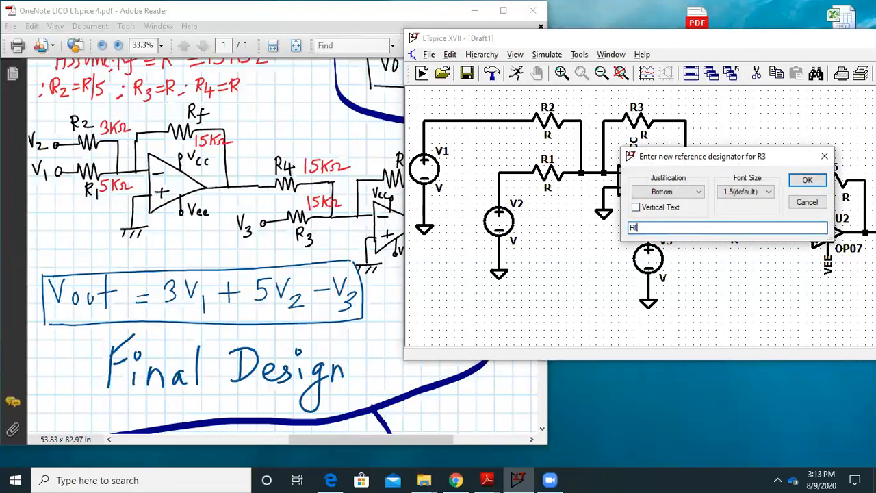
left_click(805, 179)
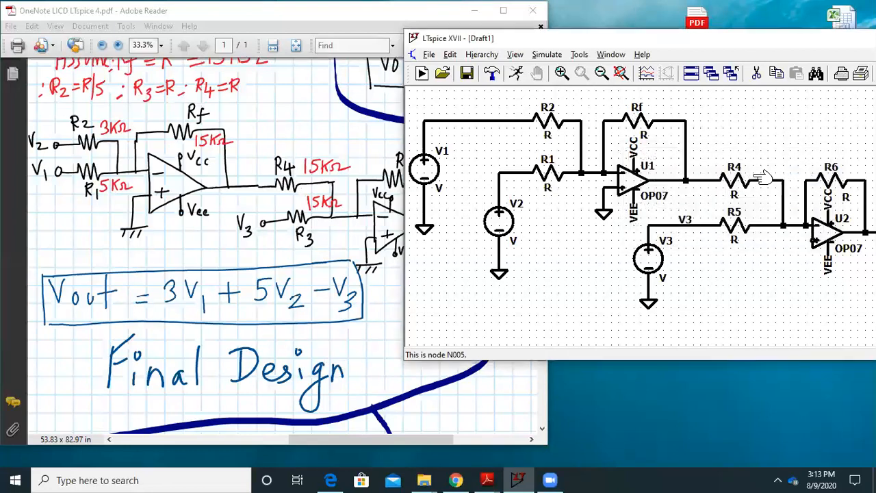
right_click(733, 213)
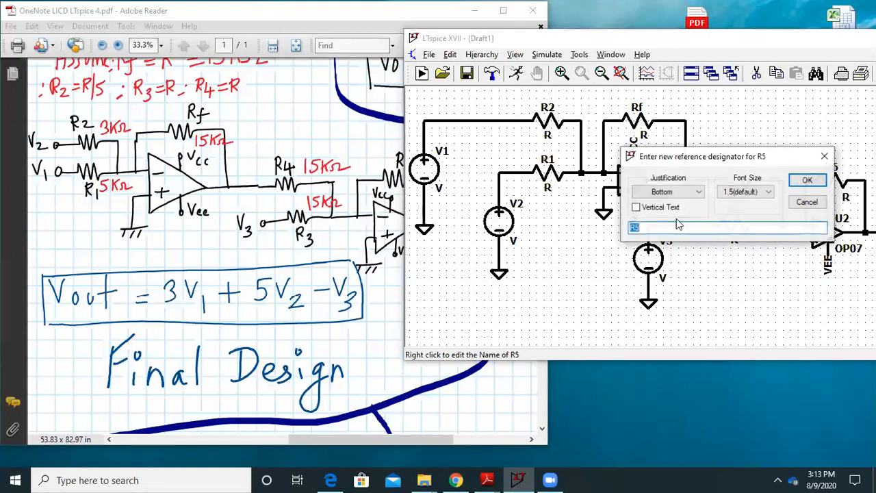
key("BackSpace")
type("3")
key("Return")
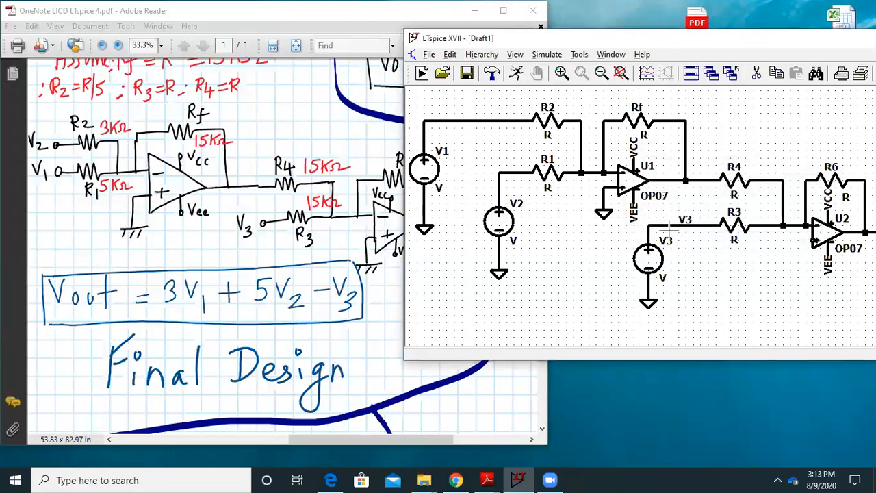
- Rename U2's feedback resistor as R5
right_click(829, 167)
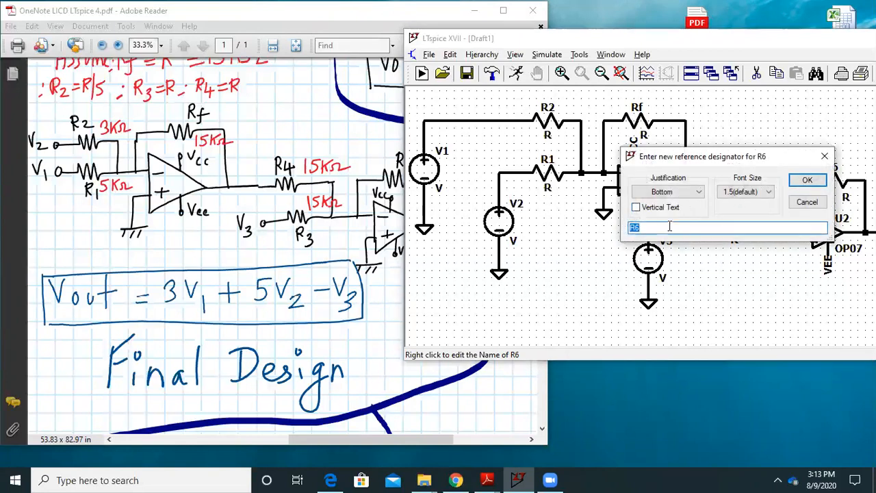
type("5")
key("Return")
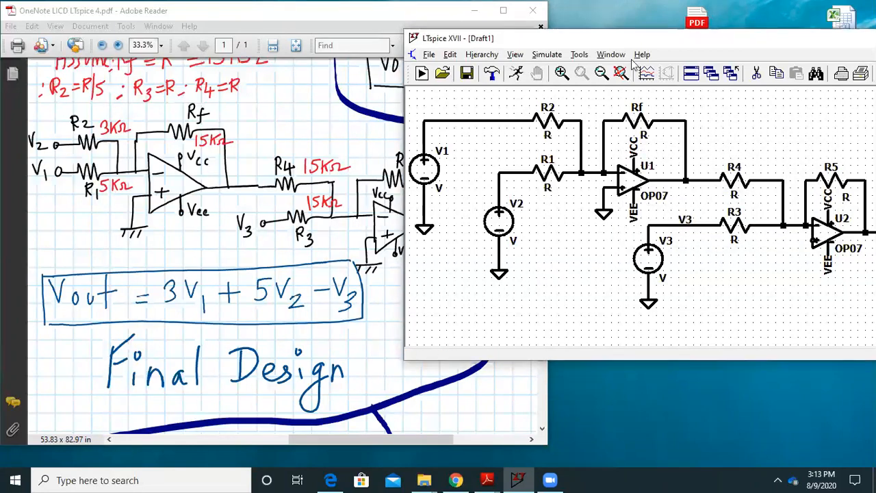
- Set the value of R2 to 3k and the value of R1 to 5k
left_click_drag(639, 41, 615, 41)
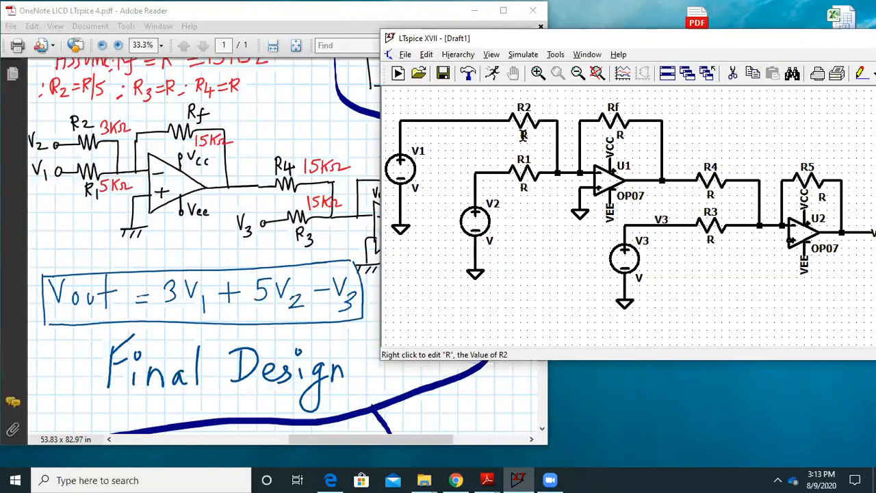
right_click(523, 136)
type("3k")
key("Return")
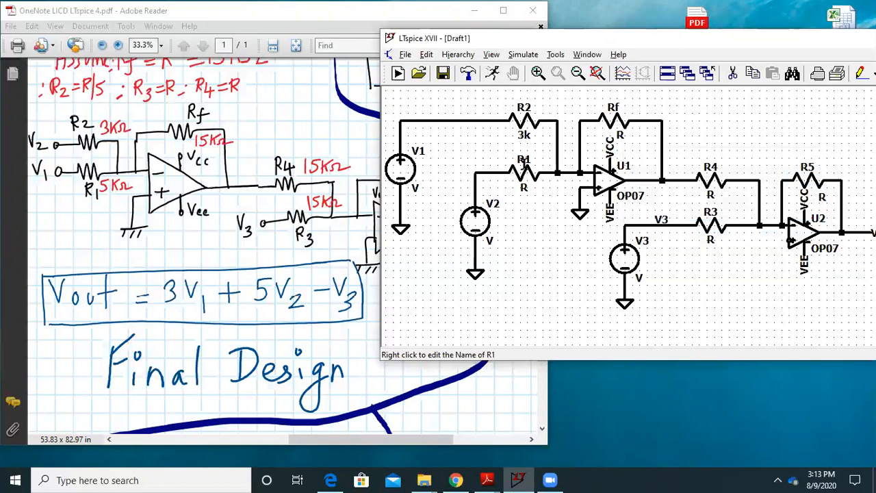
right_click(525, 189)
type("5k")
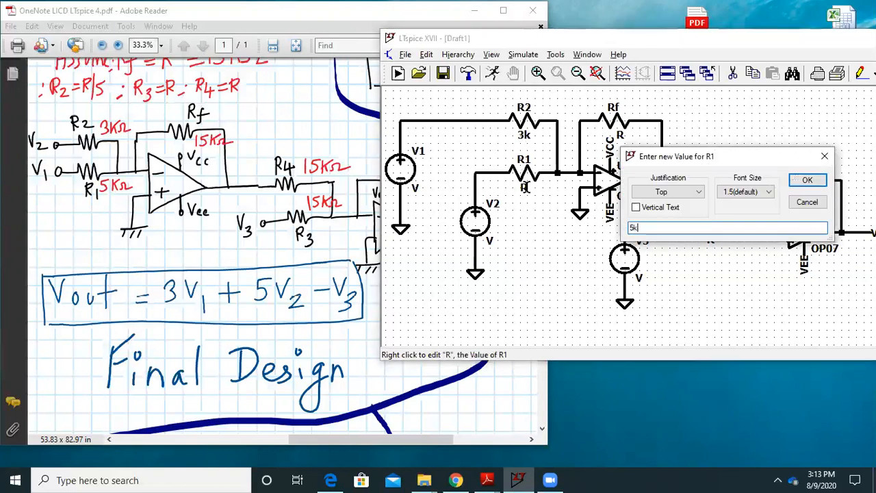
key("Return")
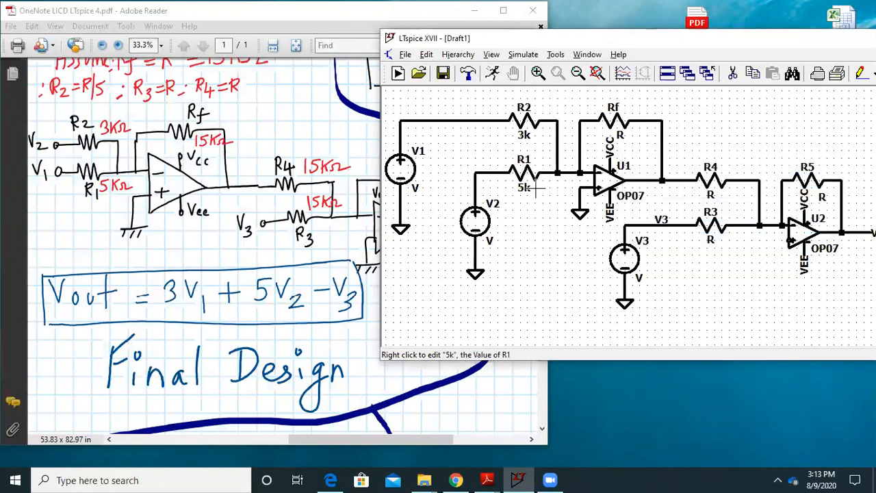
- Set the value of feedback resistor Rf to 15k
right_click(625, 133)
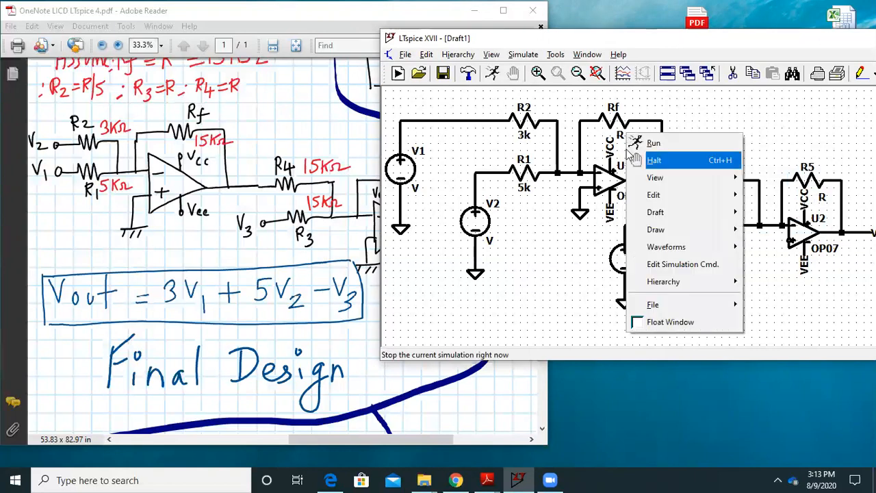
right_click(621, 137)
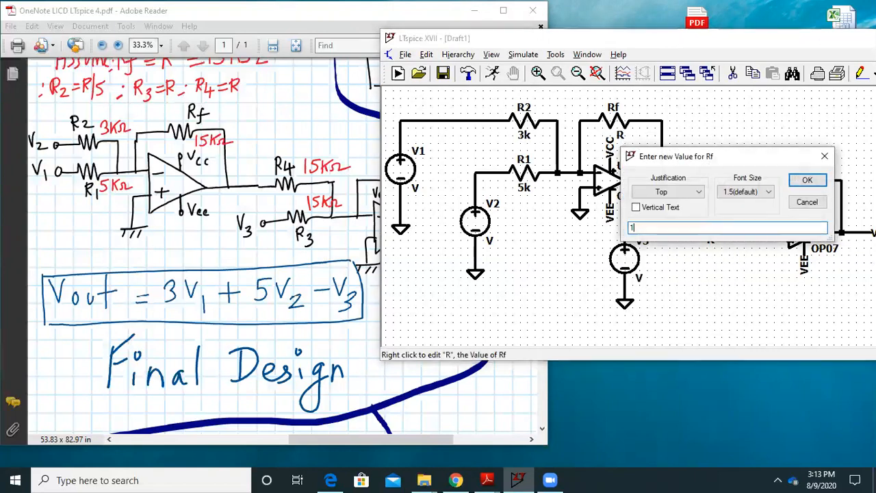
key("Return")
- Check the design in the PDF, maximize the schematic window, and set both R4 and R3 to 15k
left_click(324, 281)
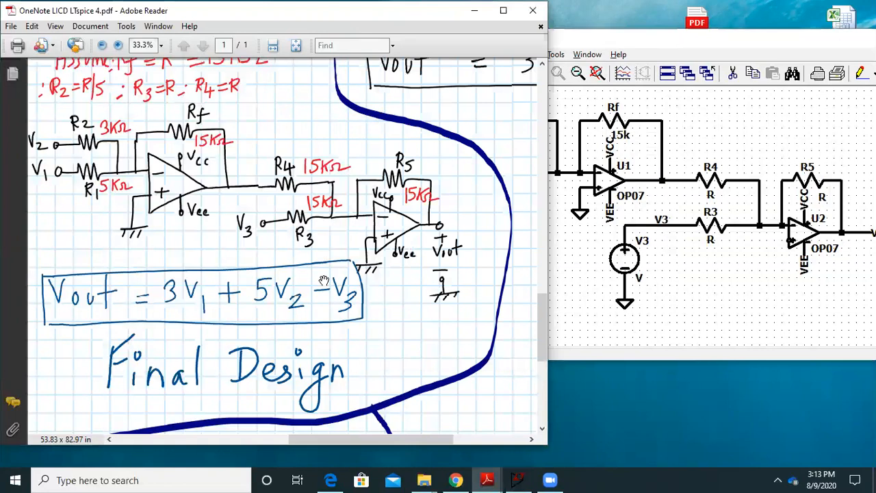
double_click(682, 38)
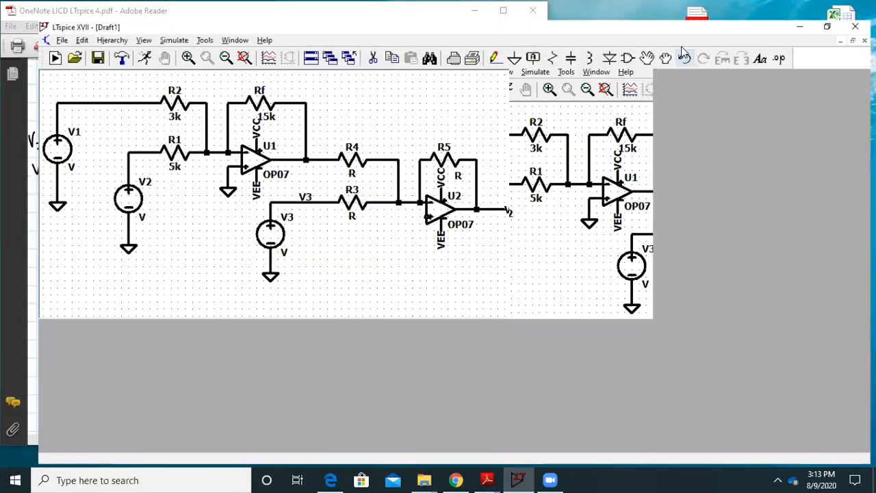
right_click(452, 230)
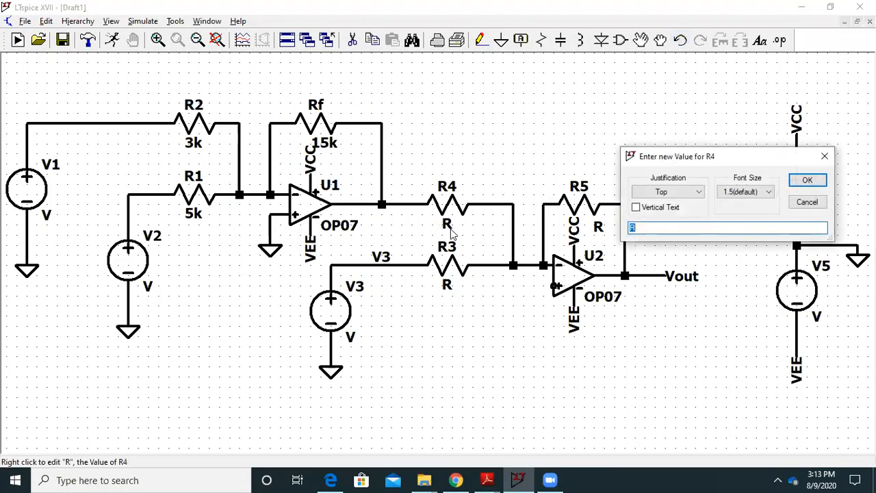
type("15k")
key("Return")
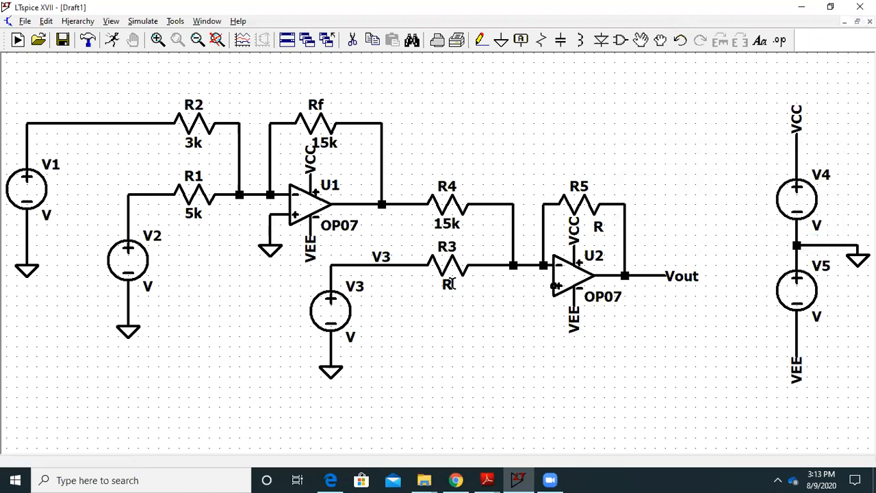
type("1")
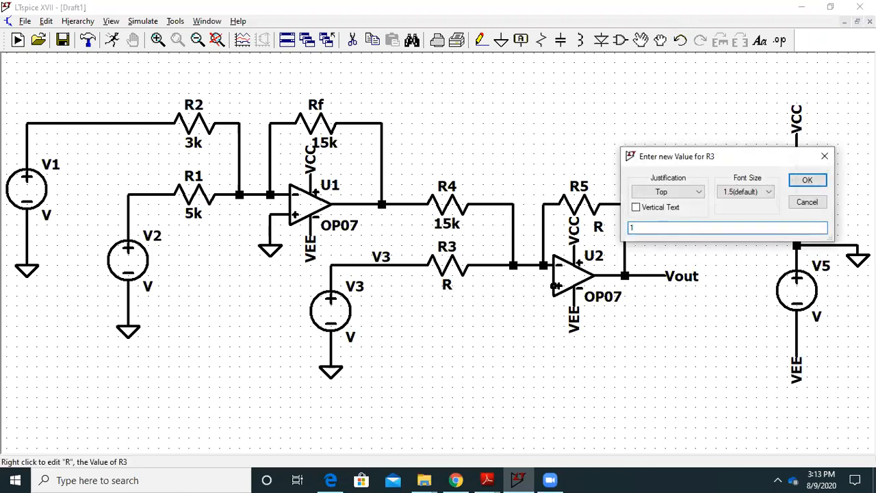
type("5k")
key("Return")
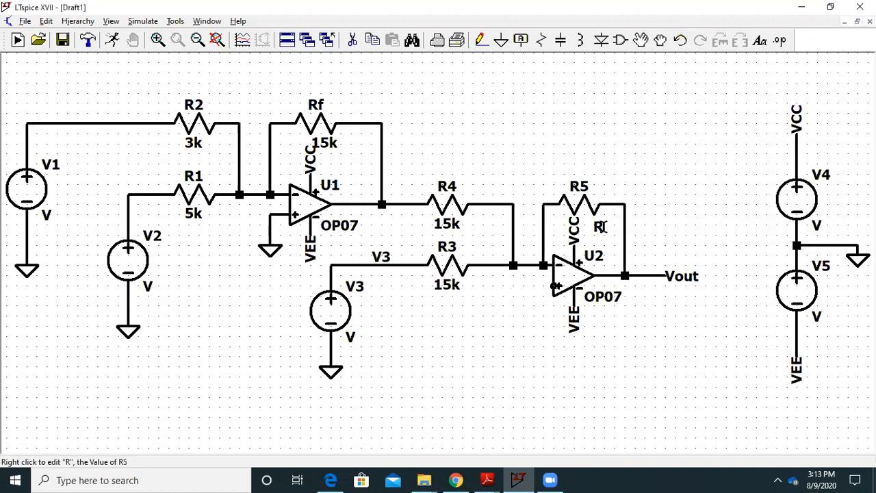
- Set the value of feedback resistor R5 to 15k
right_click(600, 226)
type("15")
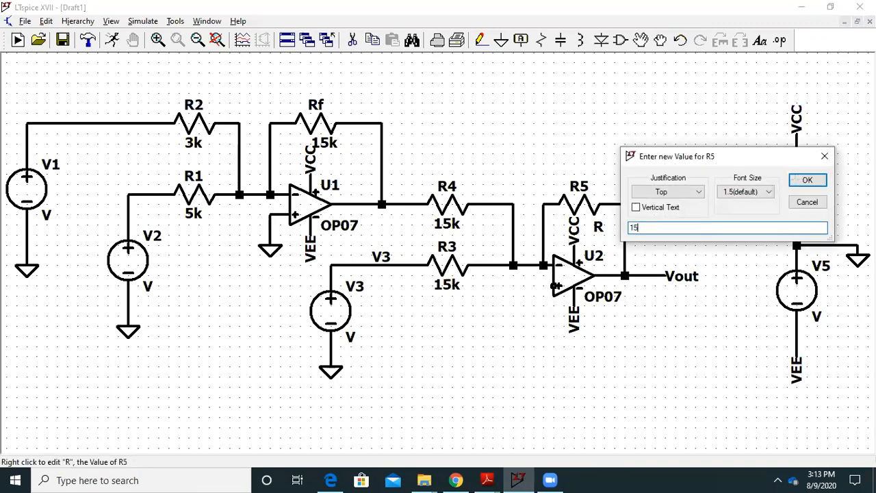
type("k")
key("Return")
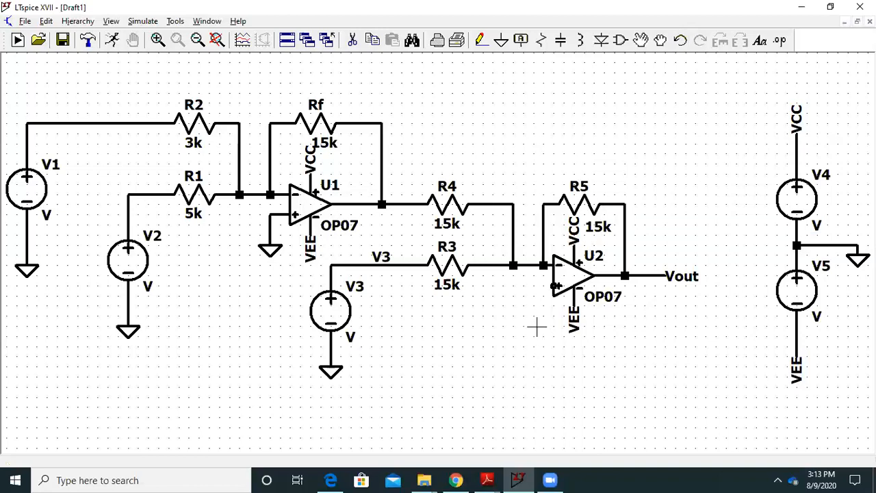
- Wire U2's non-inverting input down to a new ground symbol below it
left_click(481, 40)
left_click(555, 286)
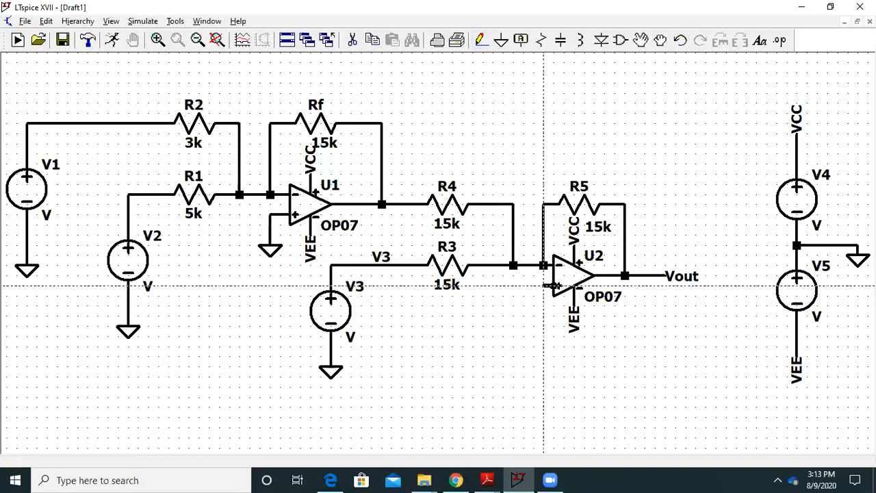
left_click(534, 327)
key("Escape")
left_click(501, 39)
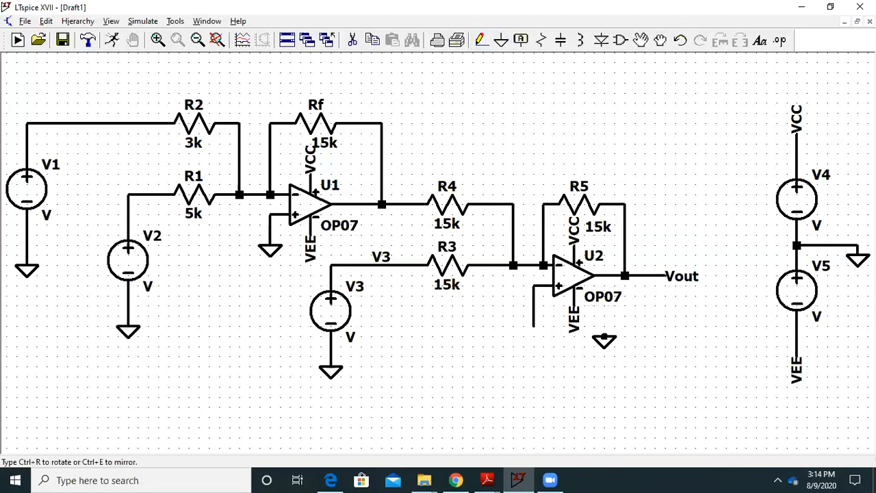
left_click(534, 327)
key("Escape")
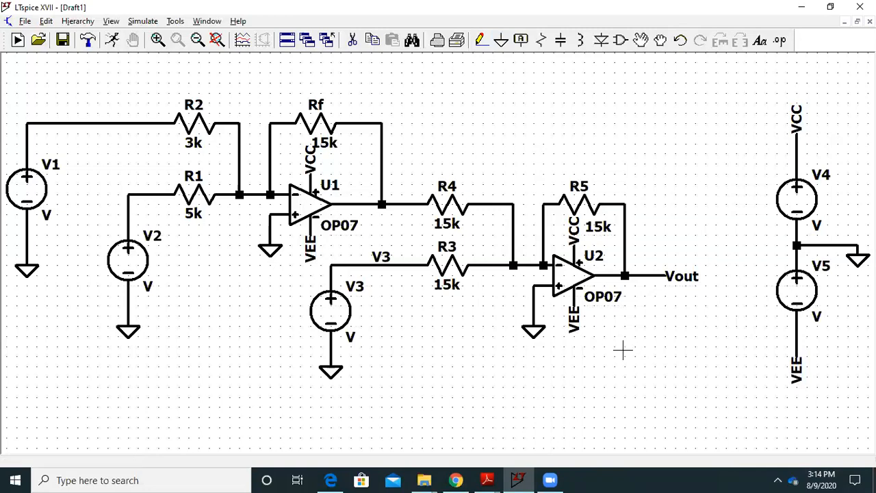
- Set the DC value of both supply sources, V4 and V5, to 15 V
right_click(800, 198)
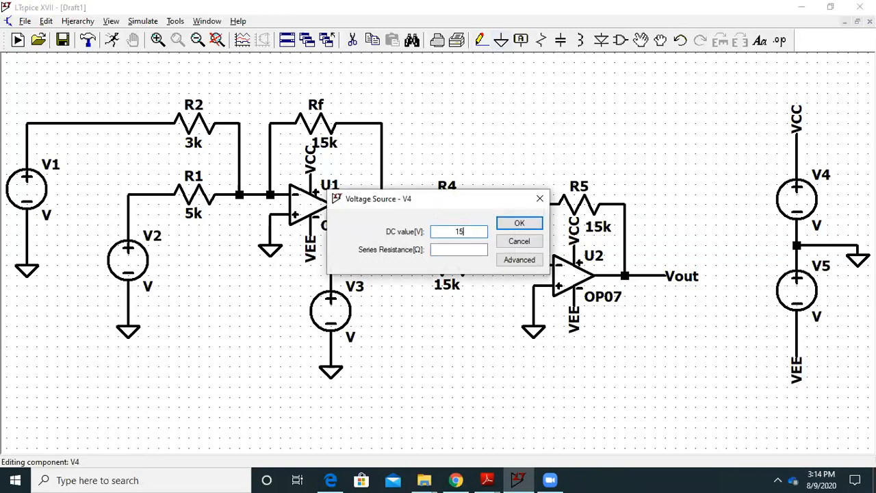
key("Return")
right_click(816, 292)
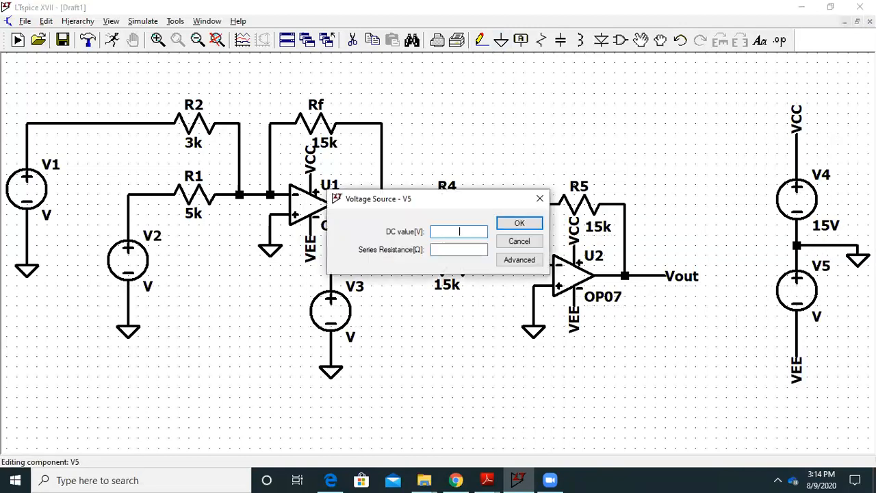
key("Return")
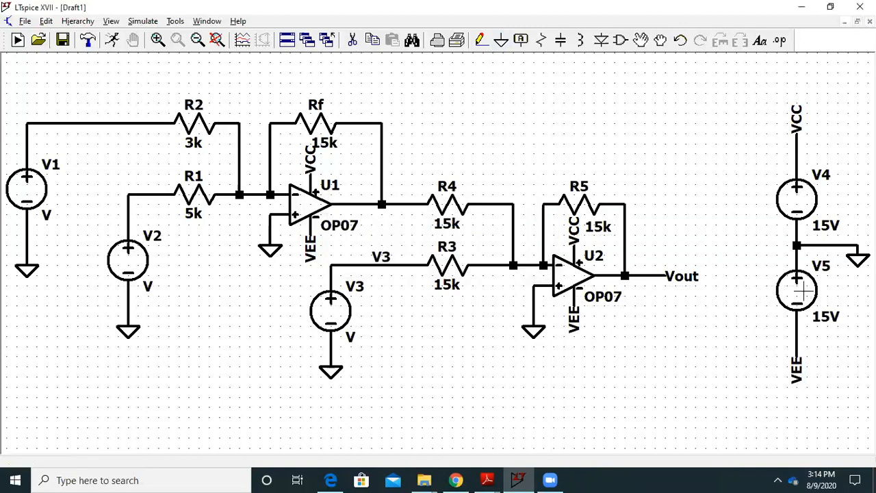
- Restore the schematic window and narrow the PDF window so its three-case validation table sits beside the circuit
double_click(287, 6)
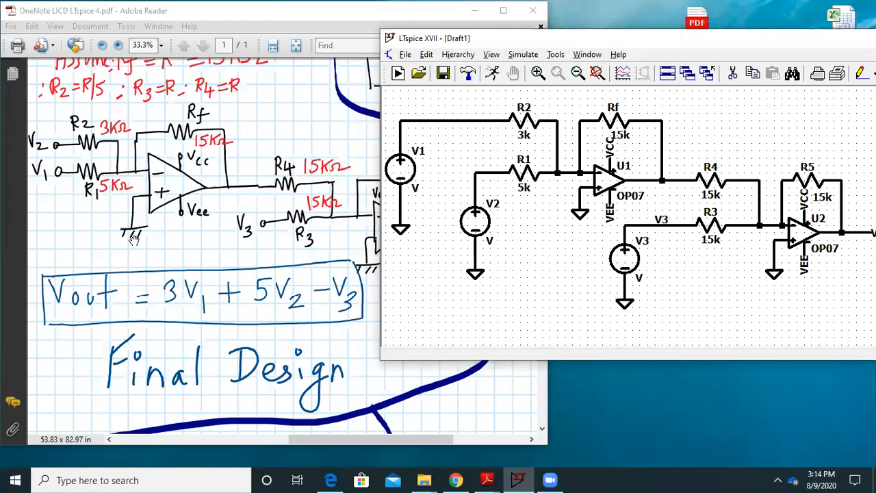
scroll(243, 264, "down", 10)
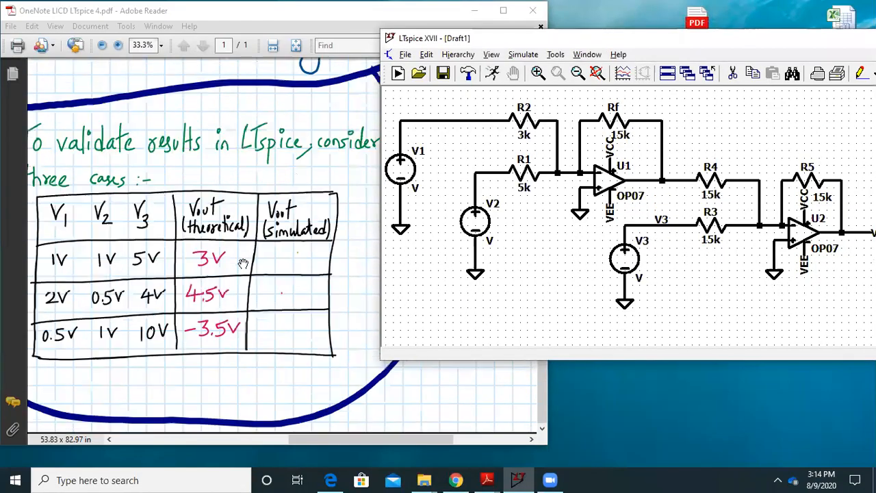
left_click(254, 254)
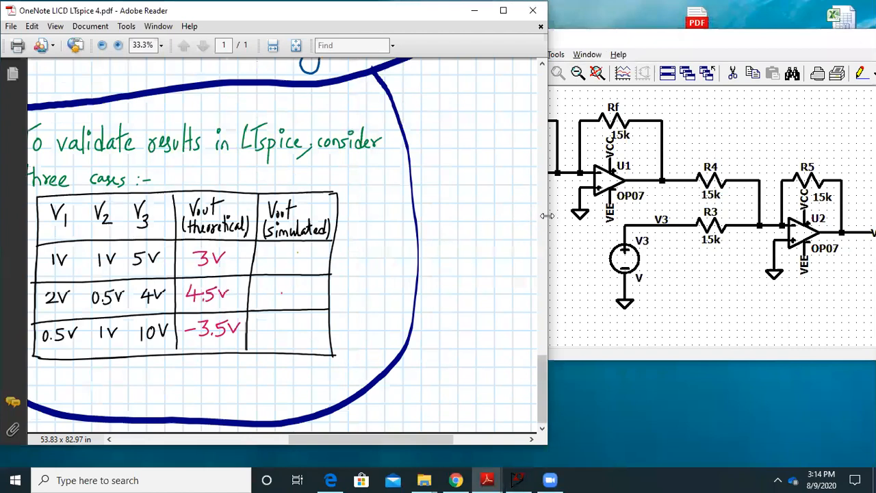
left_click_drag(547, 216, 342, 216)
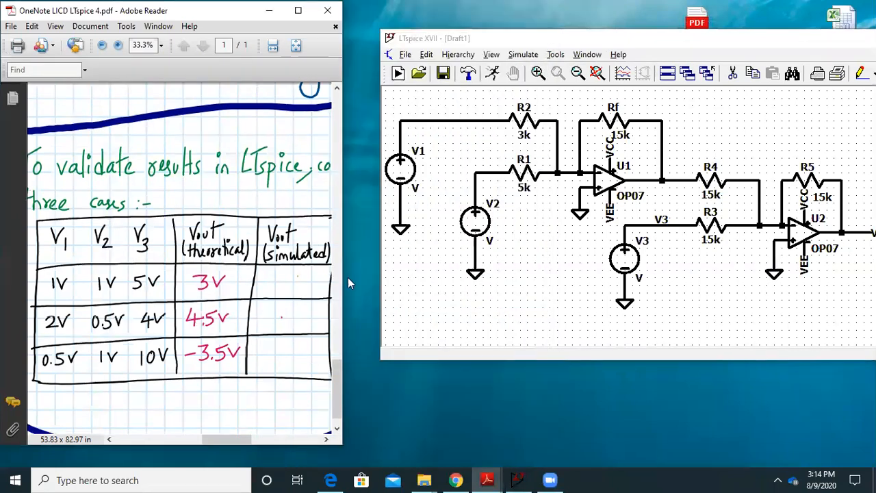
left_click(376, 238)
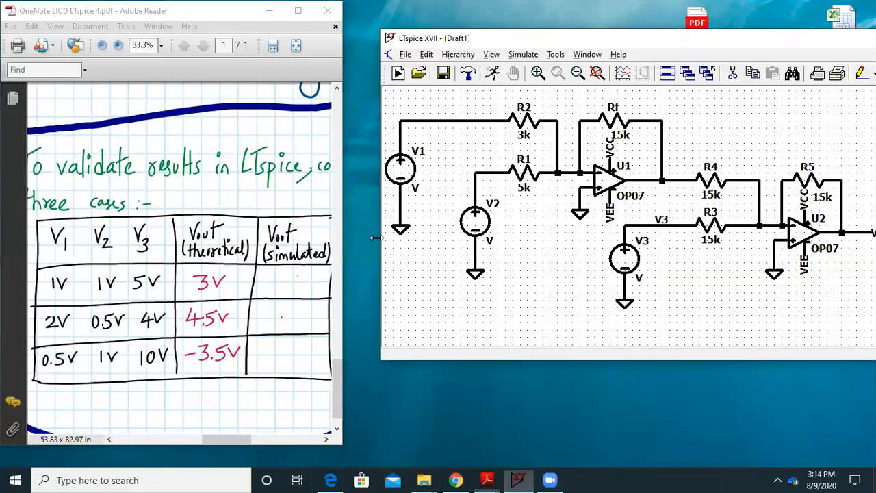
- Widen the schematic window to meet the PDF window and bring the designed op-amp circuit sketch into view in the PDF
left_click_drag(376, 238, 336, 237)
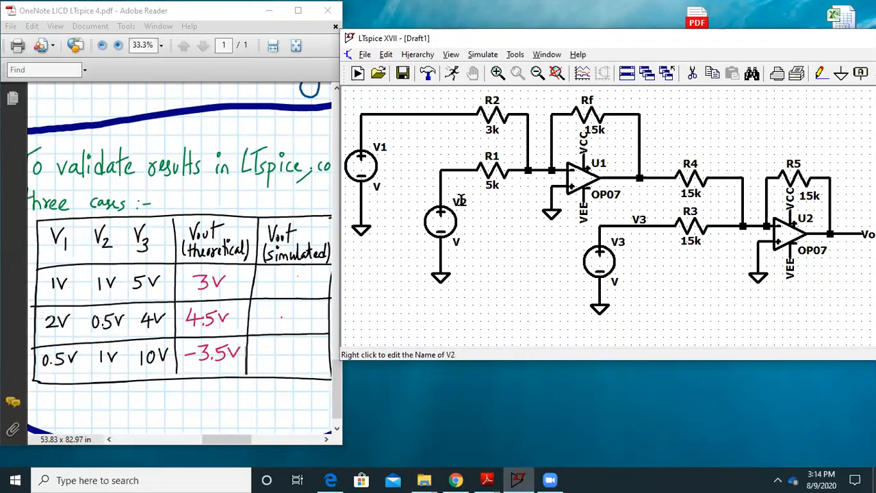
left_click(199, 243)
scroll(198, 243, "up", 5)
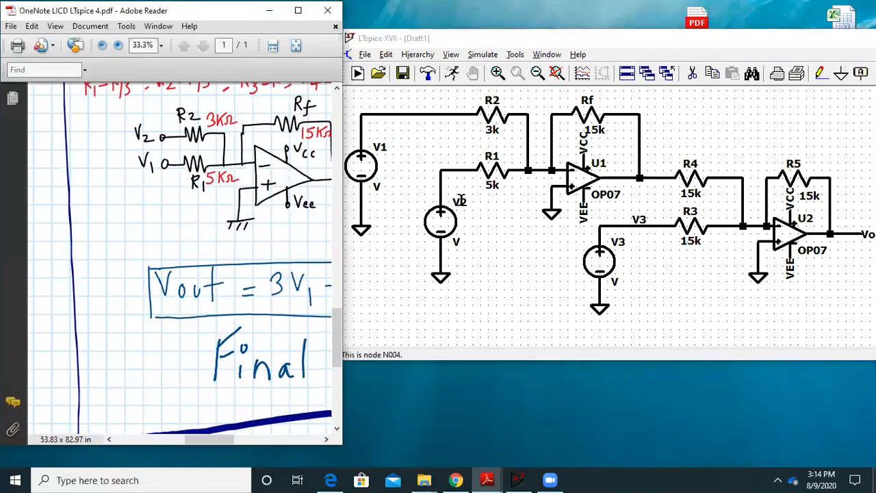
- Swap the names of the two first-stage sources so the one feeding R1 is V1 and the one feeding R2 is V2
left_click(462, 200)
right_click(462, 200)
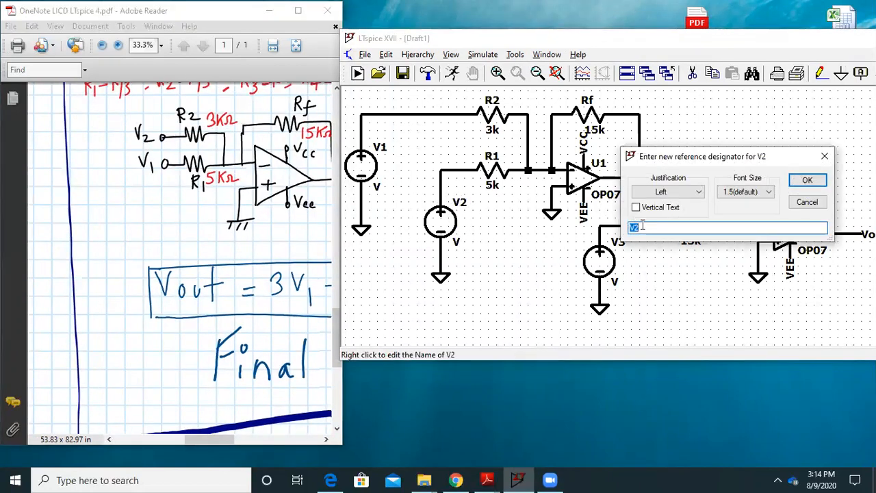
type("V1")
key("Return")
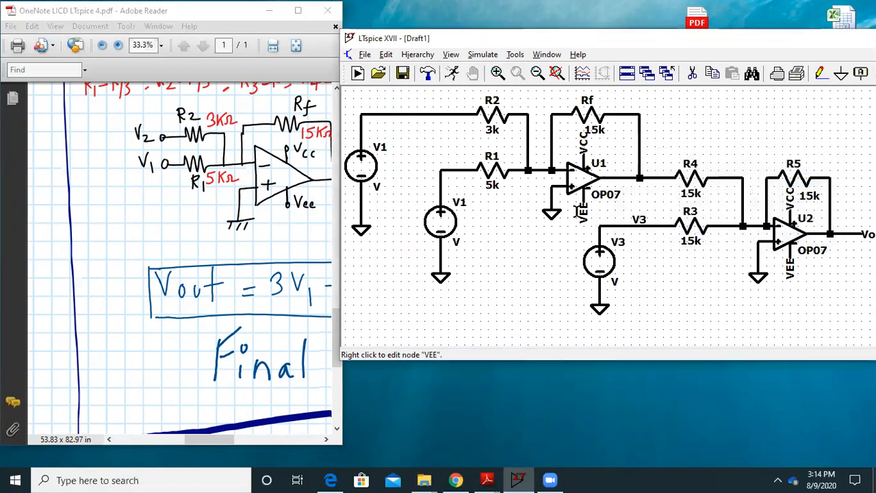
right_click(380, 148)
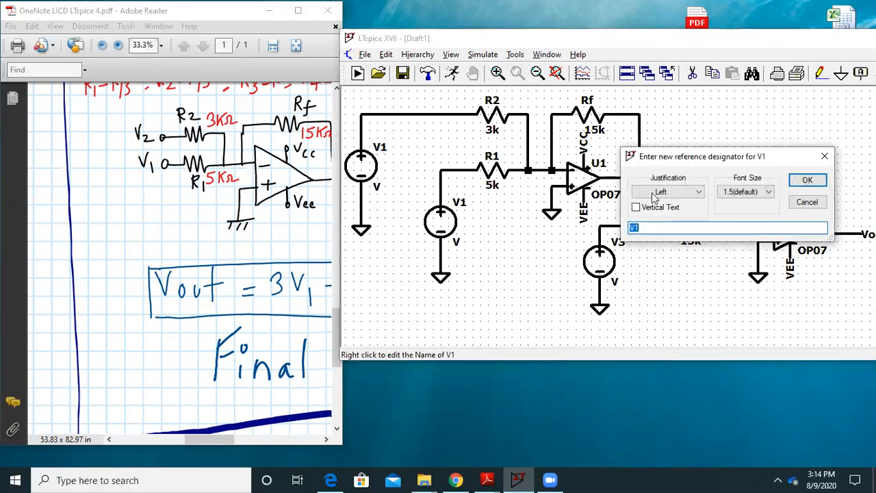
type("V2")
key("Return")
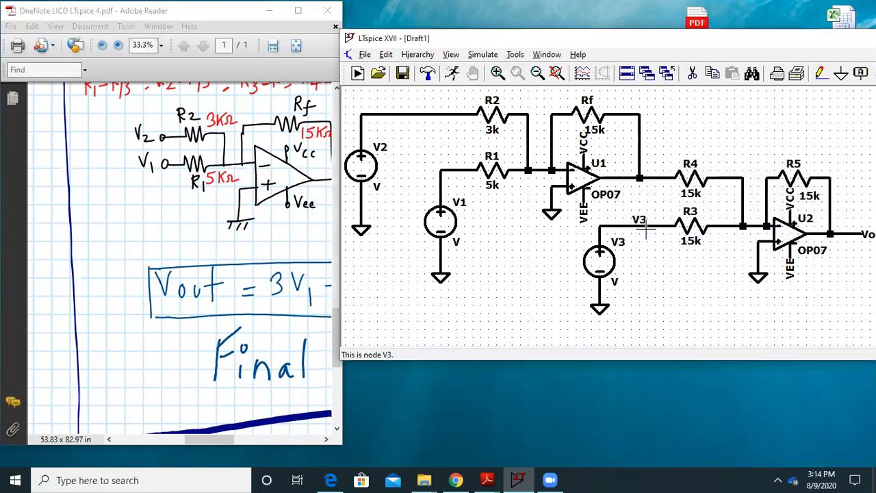
- Place net labels named V1 on the wire between the source and R1 and on the wire between the source and R2
left_click_drag(230, 268, 93, 254)
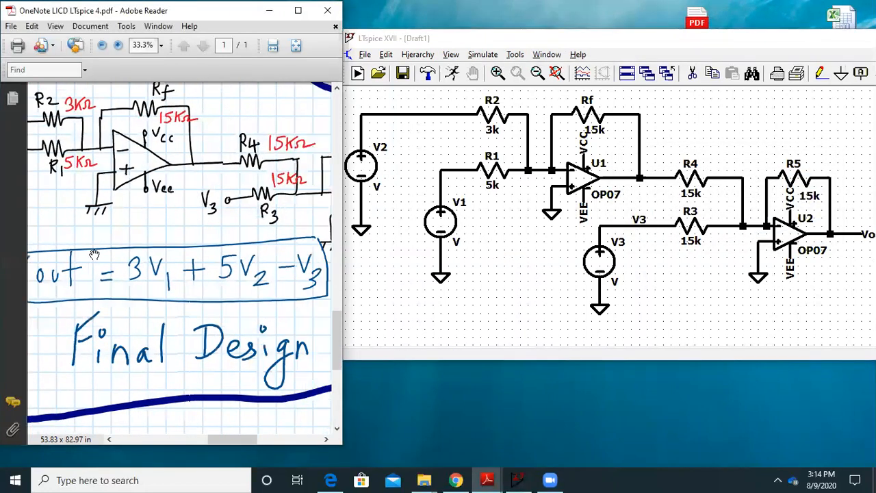
right_click(446, 170)
left_click(472, 196)
type("V1")
key("Return")
left_click(448, 170)
left_click(392, 113)
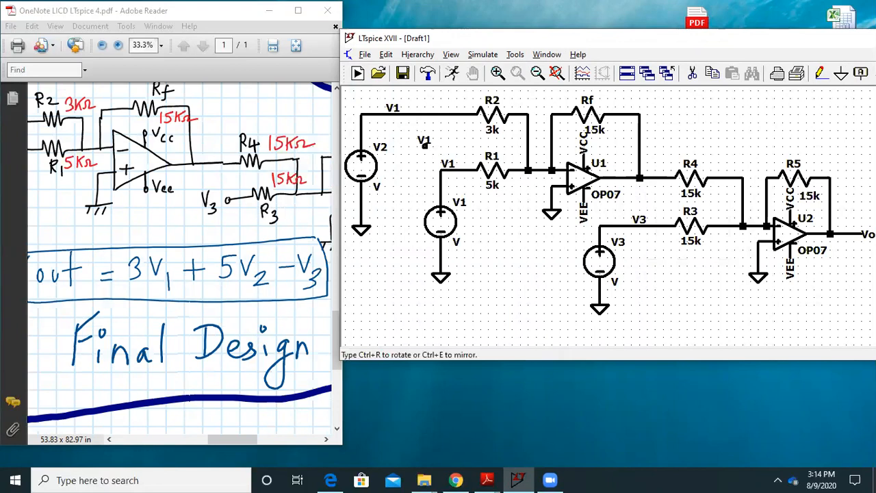
- Change the net label on the wire feeding R2 to V2
key("F4")
left_click(684, 204)
type("2")
key("Return")
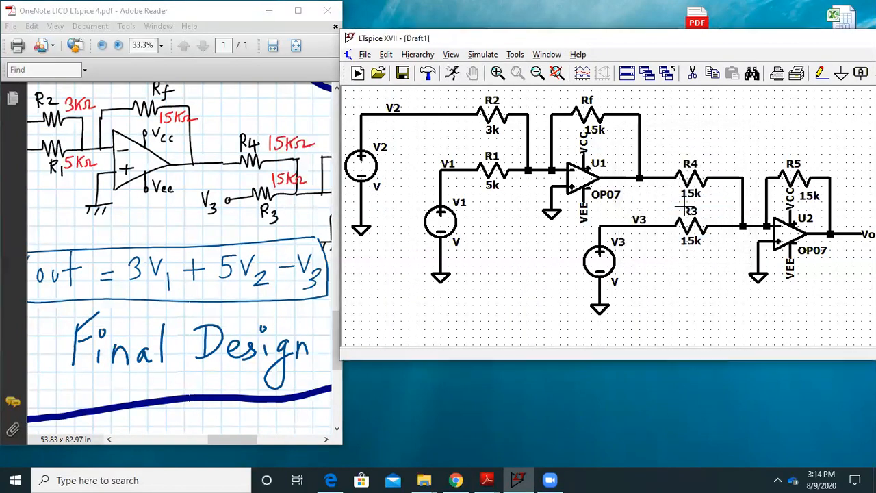
- Set the DC source values for the first validation case: V1 to 1 V, V2 to 1 V and V3 to 5 V
mouse_move(803, 303)
left_mouse_down()
mouse_move(569, 301)
mouse_move(809, 310)
left_mouse_up()
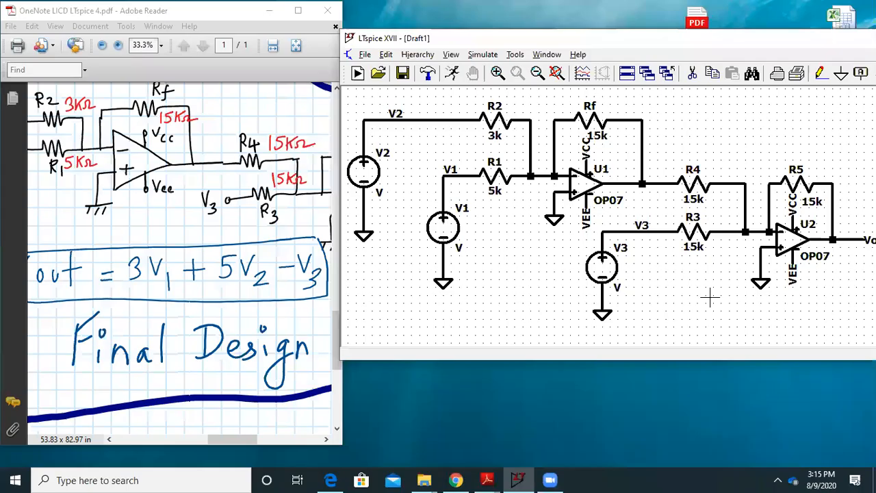
left_click(163, 157)
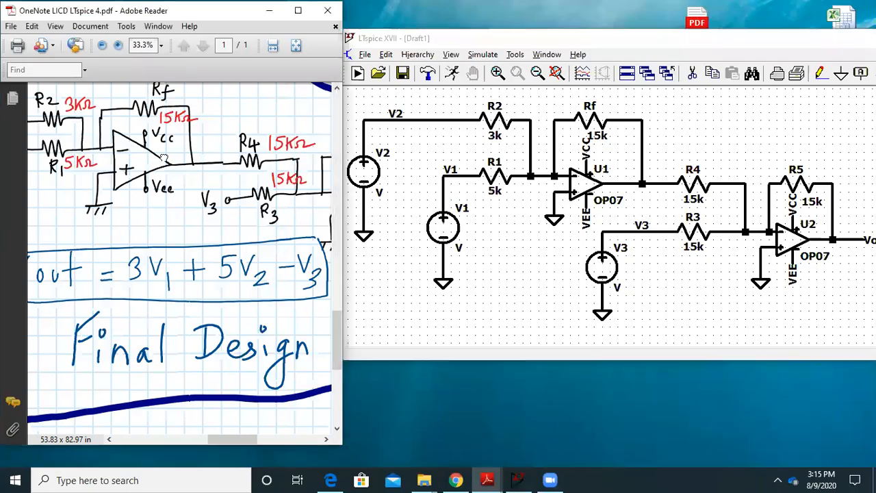
scroll(171, 171, "down", 5)
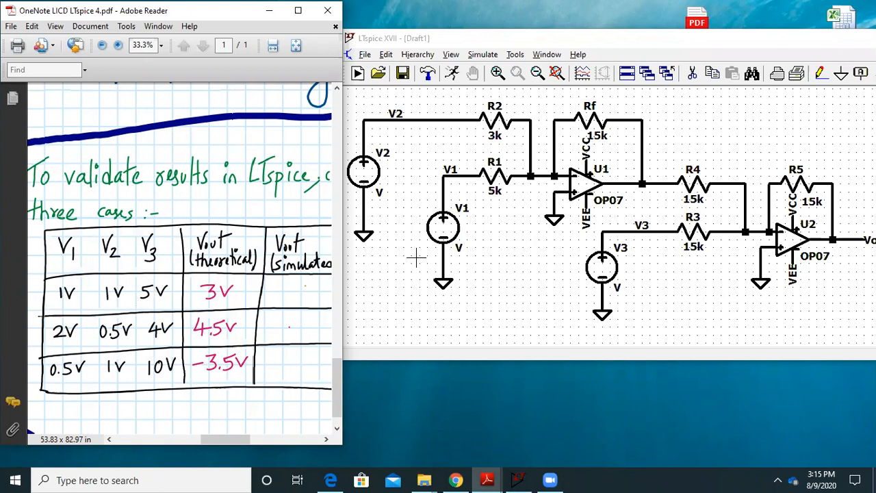
right_click(443, 231)
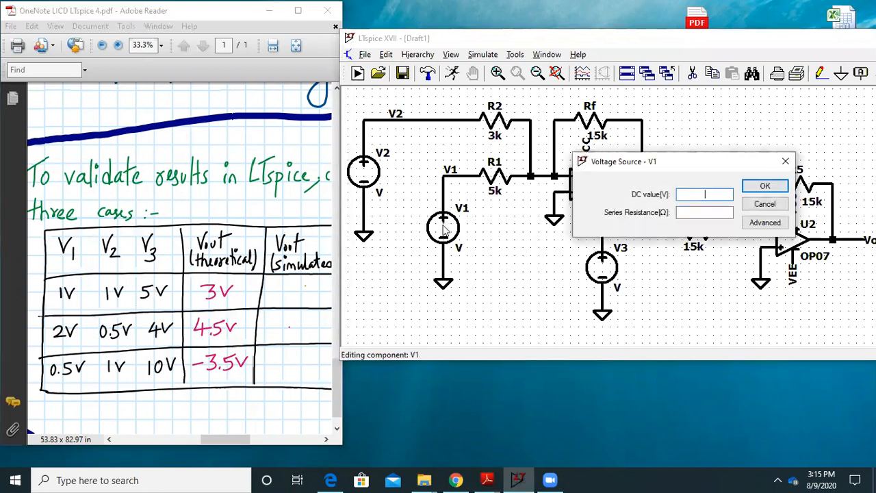
key("Return")
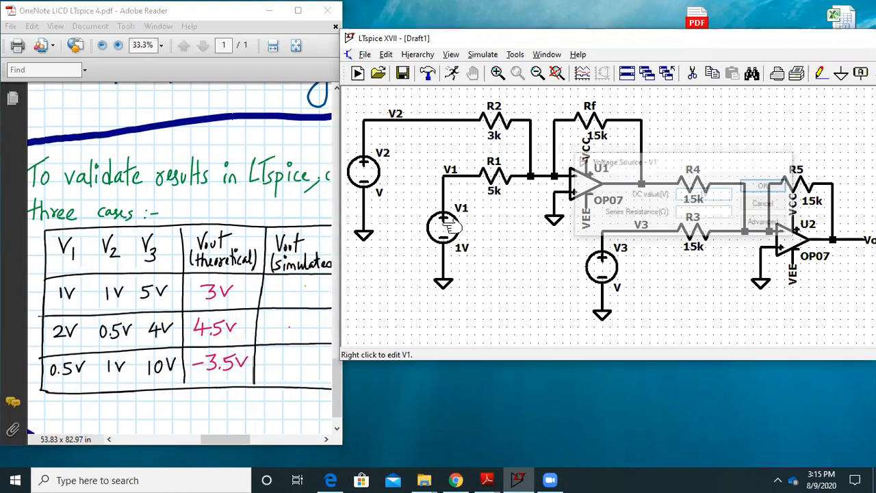
right_click(373, 172)
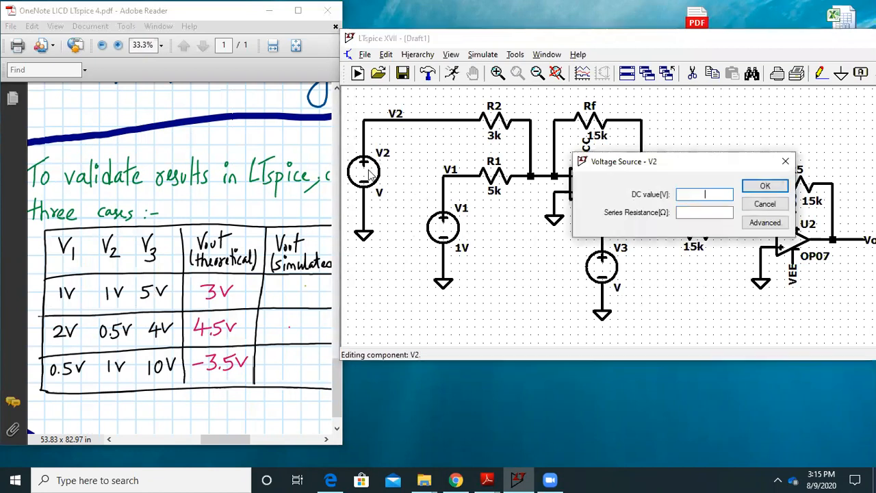
key("Return")
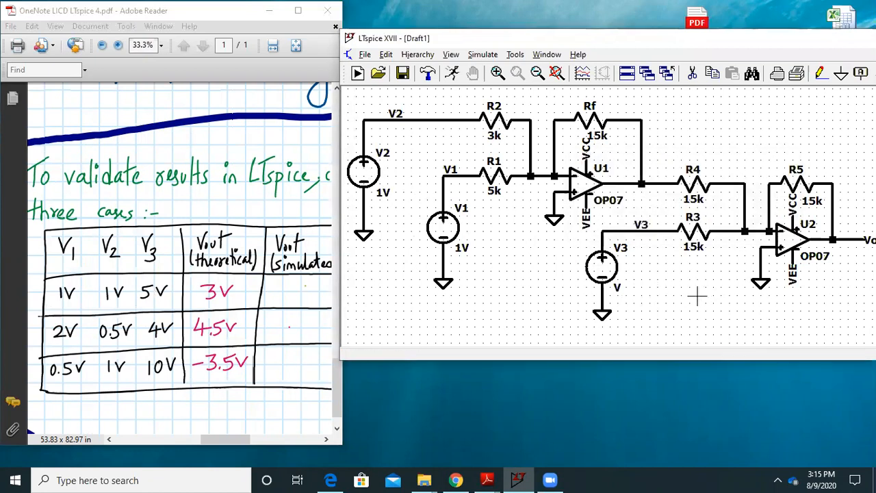
right_click(604, 270)
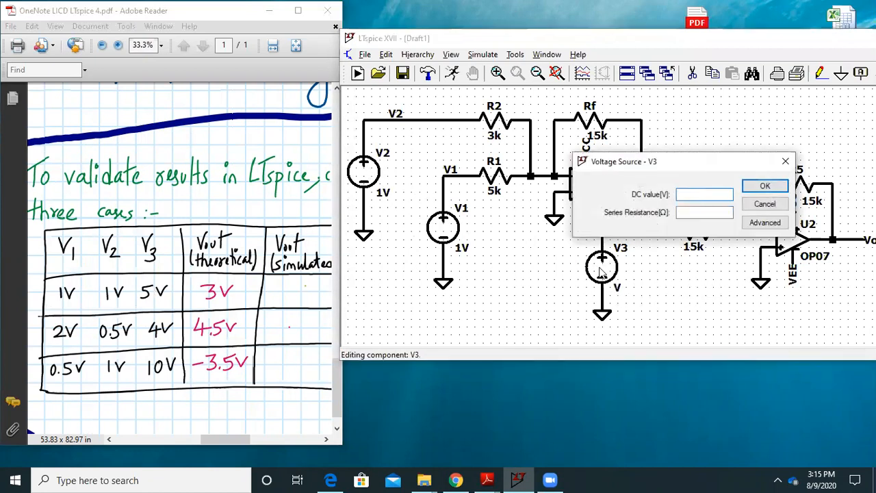
type("5")
key("Return")
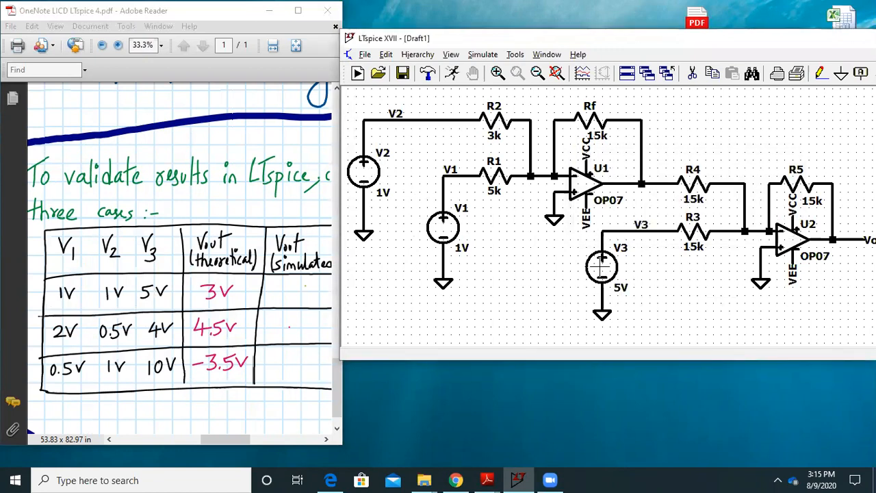
- Maximize the schematic window, run a DC operating point (.op) simulation and check V(vout) in the results before closing them
double_click(664, 41)
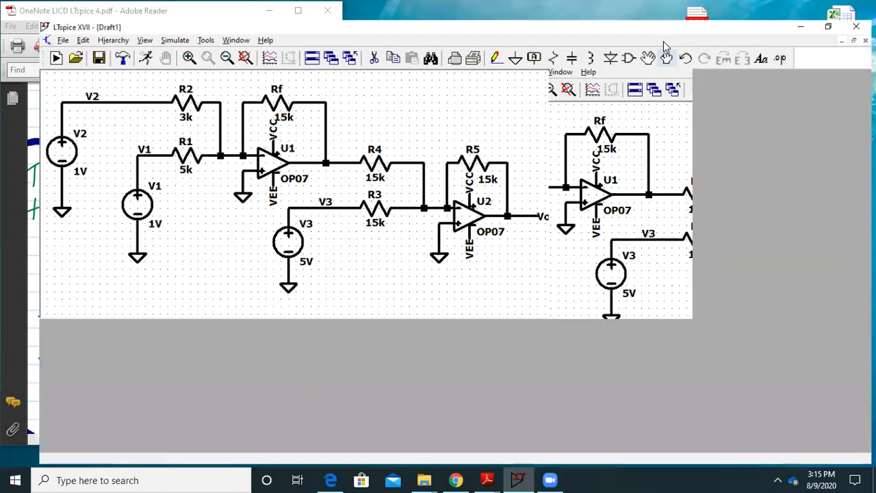
left_click(139, 21)
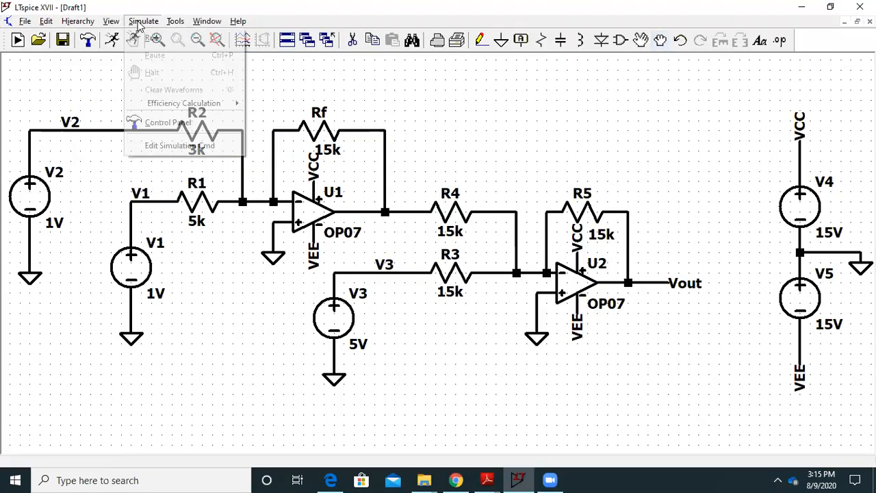
left_click(148, 37)
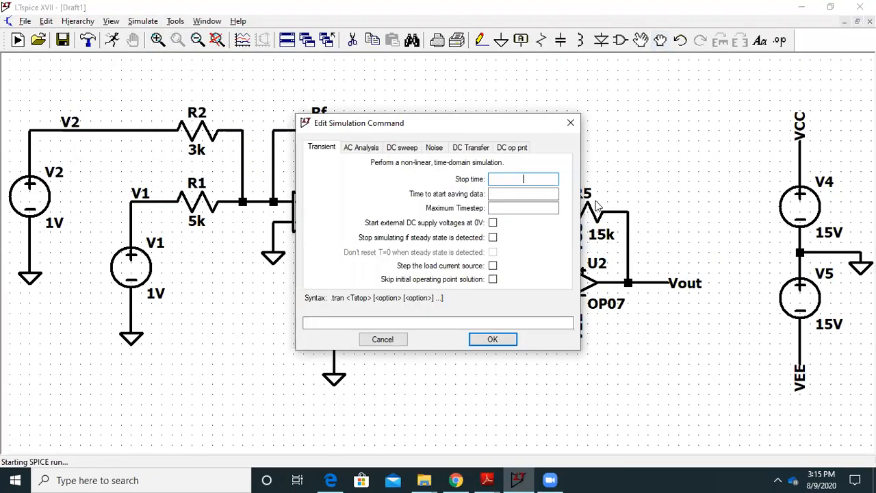
left_click(513, 148)
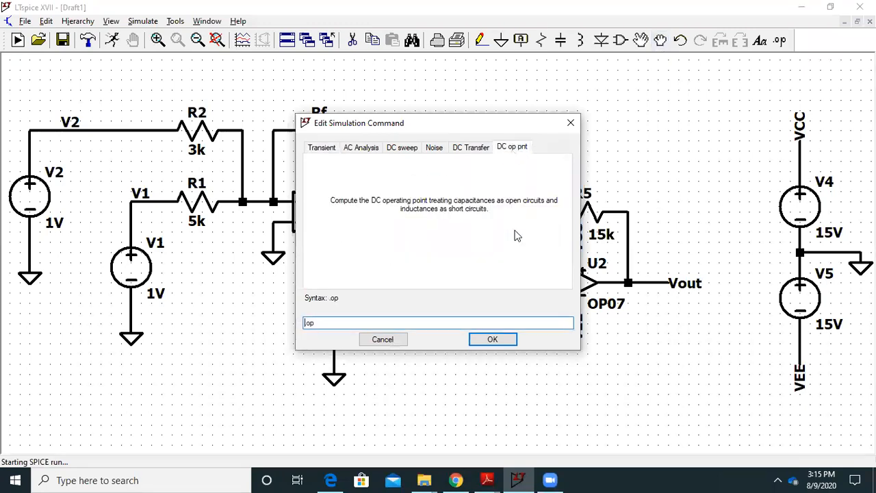
left_click(494, 338)
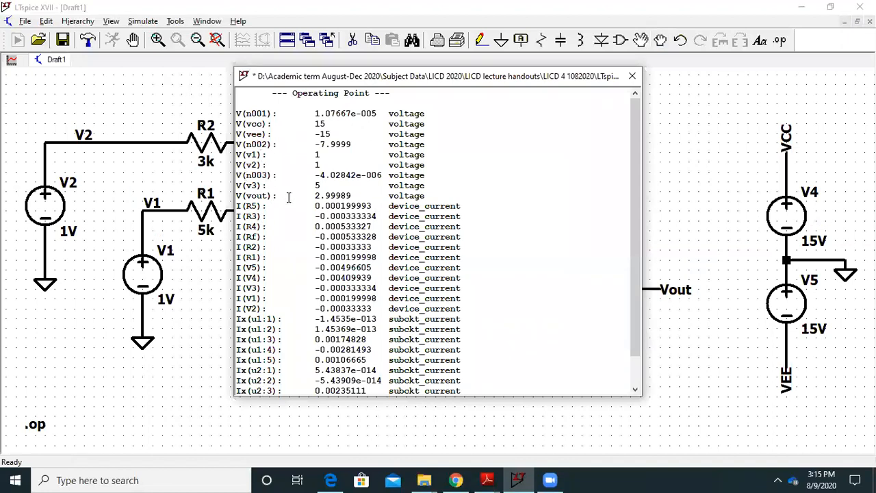
scroll(289, 197, "up", 3)
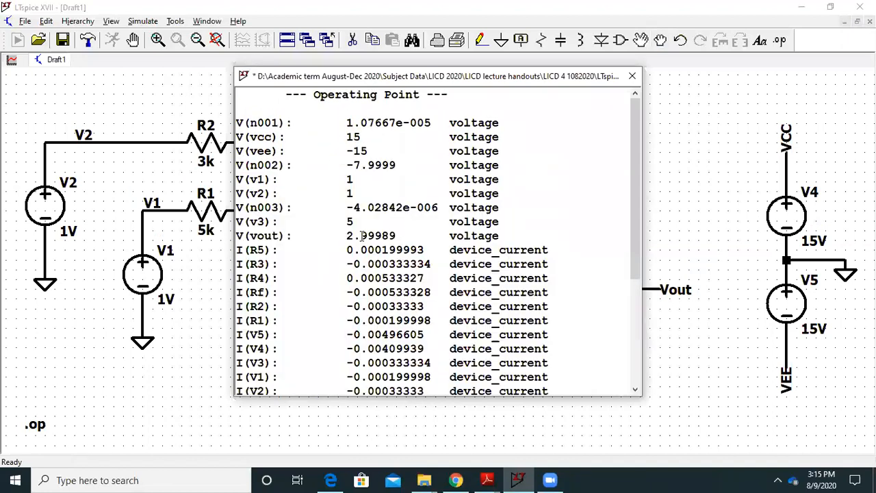
left_click(632, 76)
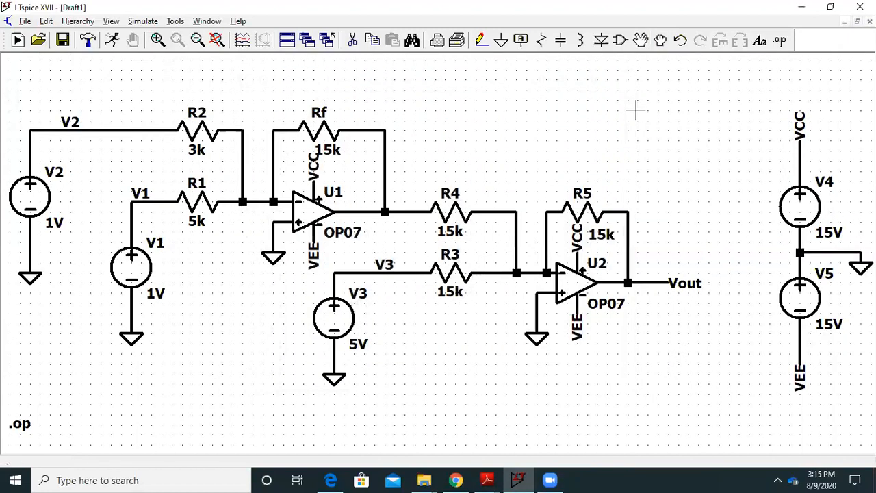
- Place an operating-point voltage label on the Vout wire and check its displayed data expression against V(vout)
left_click(648, 282)
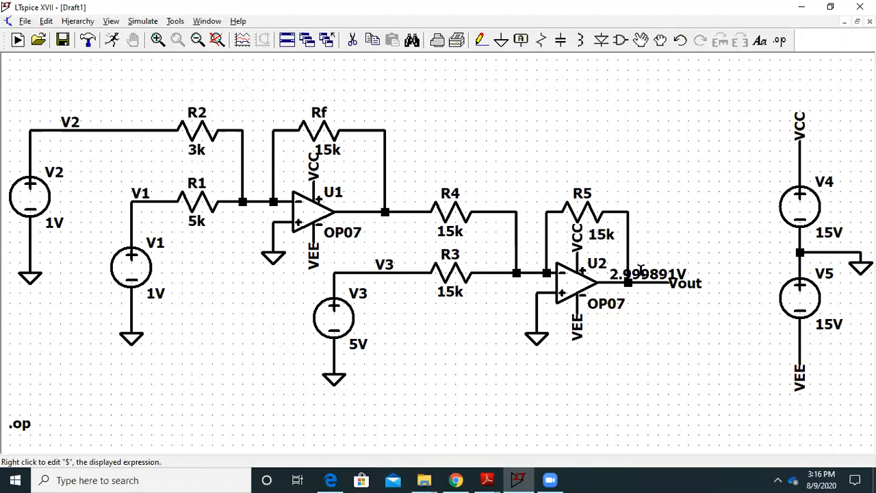
right_click(643, 275)
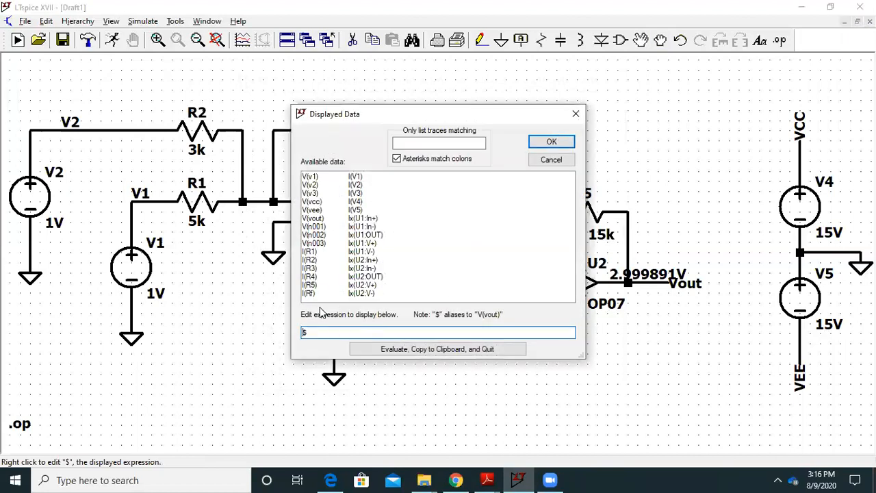
left_click(321, 219)
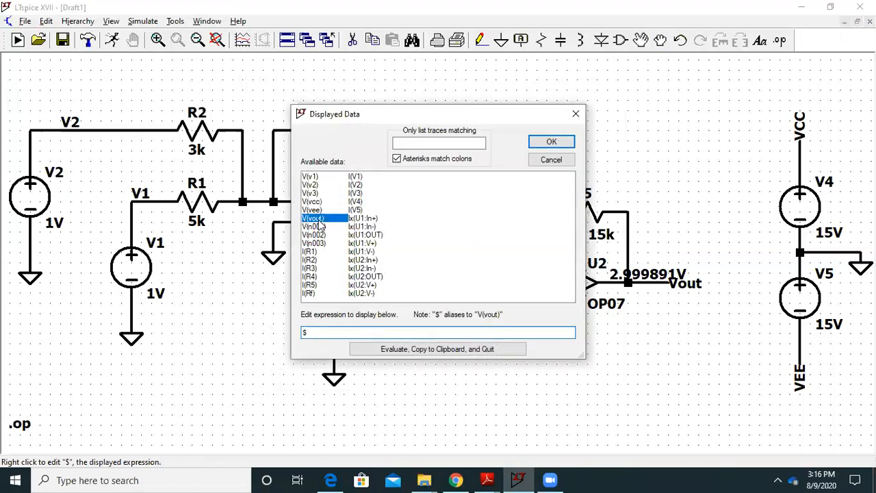
left_click(530, 142)
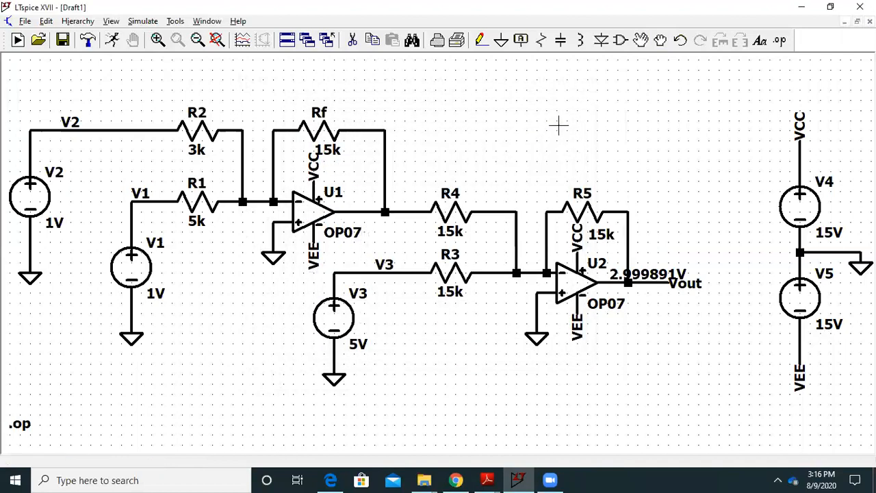
- Move the operating-point voltage label to just below the Vout net label and turn off the marking of unconnected pins
left_click(639, 40)
left_click(650, 275)
left_click(709, 302)
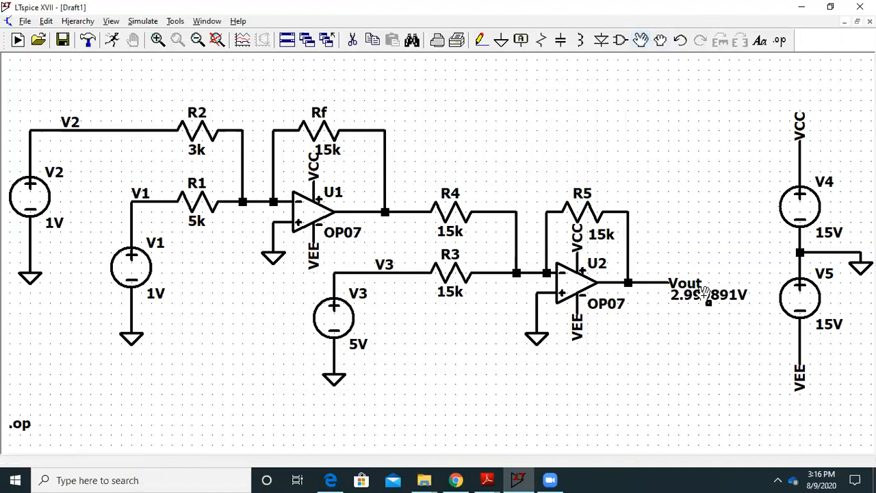
left_click(111, 20)
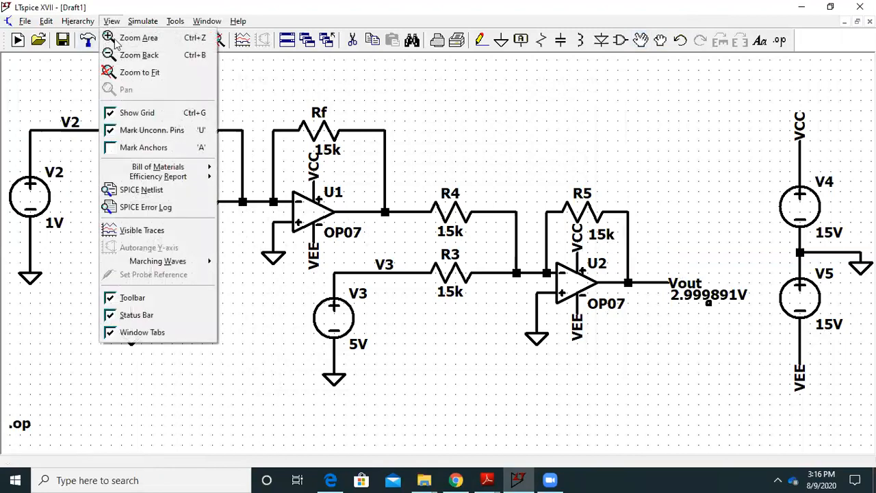
left_click(113, 130)
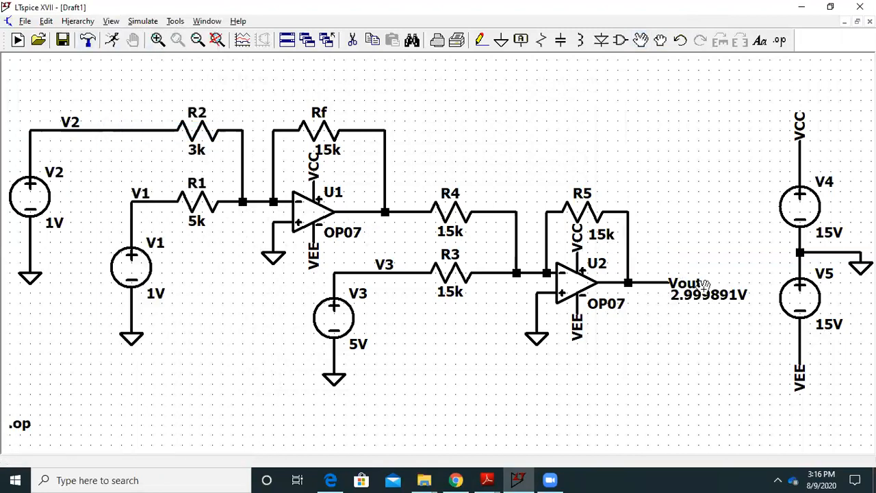
left_click(726, 293)
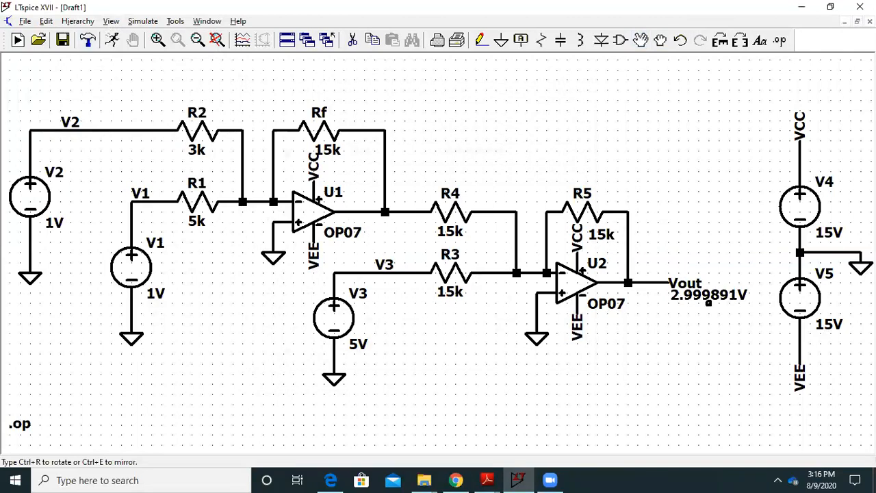
left_click(726, 300)
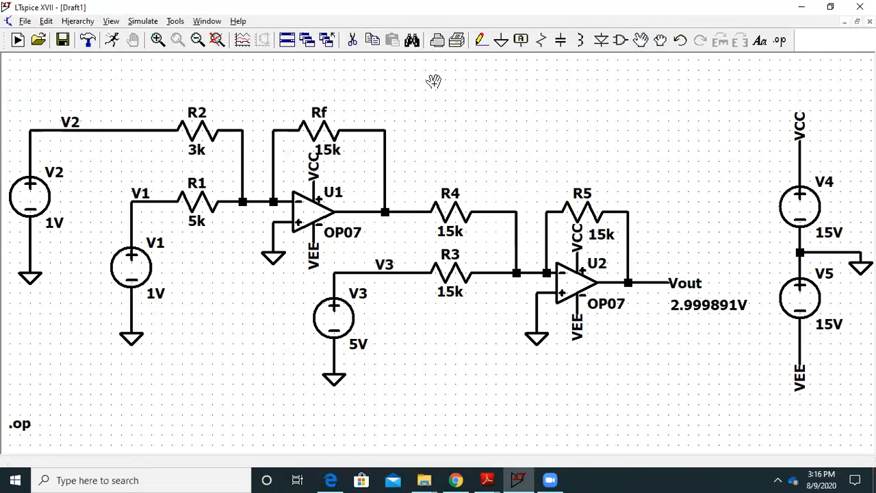
- Restore the schematic window to its smaller size beside the PDF's validation table
double_click(325, 5)
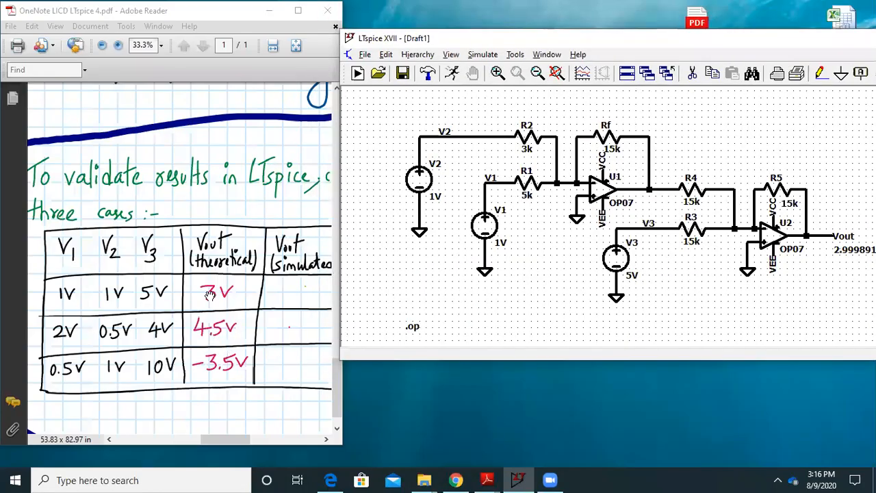
- Extend the height of the schematic window beside the PDF table and refit the circuit in the enlarged view
scroll(819, 256, "up", 2)
left_click_drag(855, 281, 716, 288)
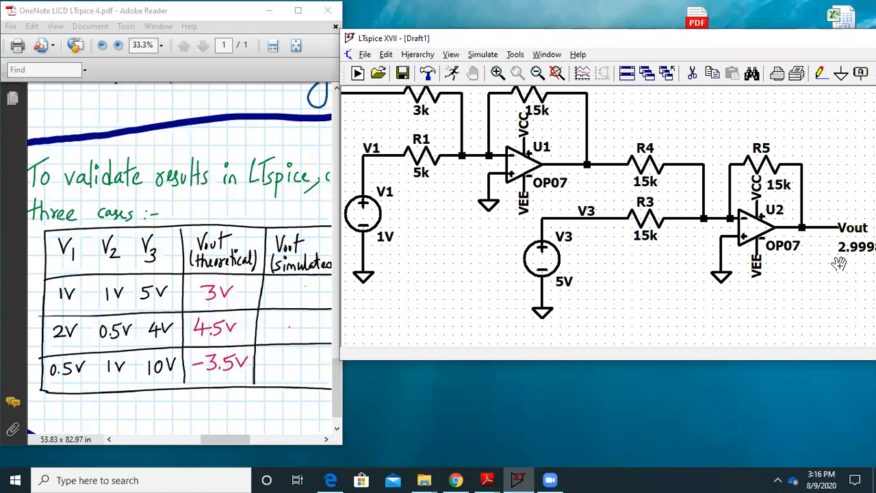
left_click_drag(840, 264, 667, 277)
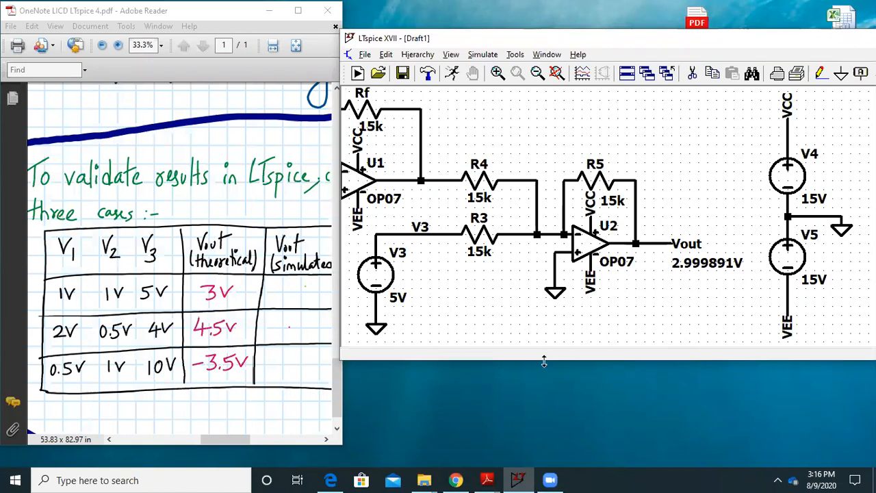
left_click_drag(544, 363, 544, 426)
left_click_drag(489, 303, 693, 303)
left_click(557, 72)
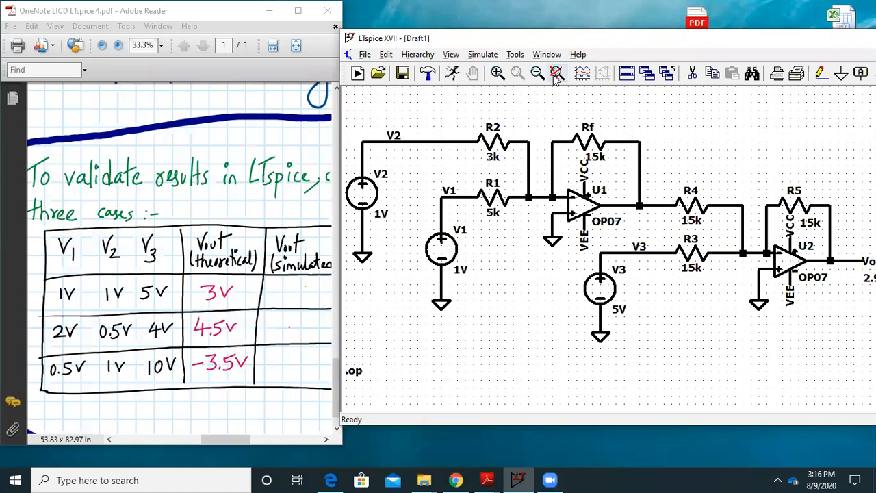
- Enter the second test case's source voltages: V1 at 2 V, V2 at 0.5 V and V3 at 4 V
right_click(453, 253)
type("2")
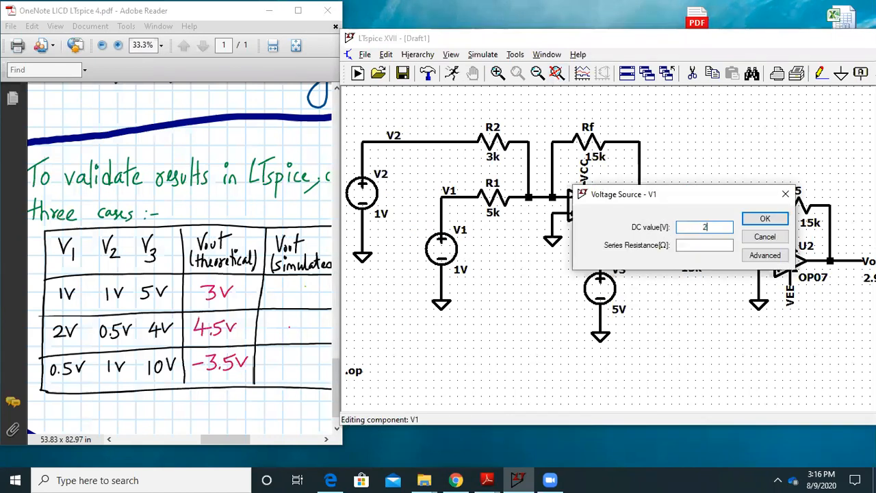
key("Return")
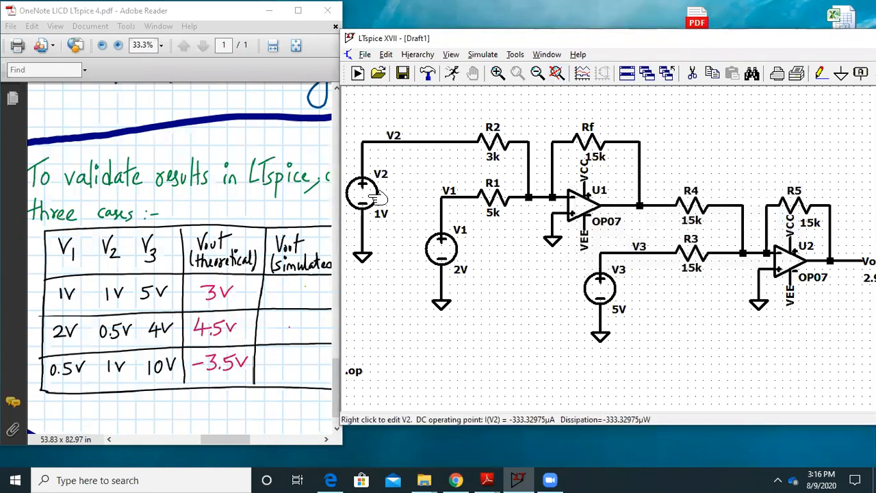
right_click(378, 197)
type("0.")
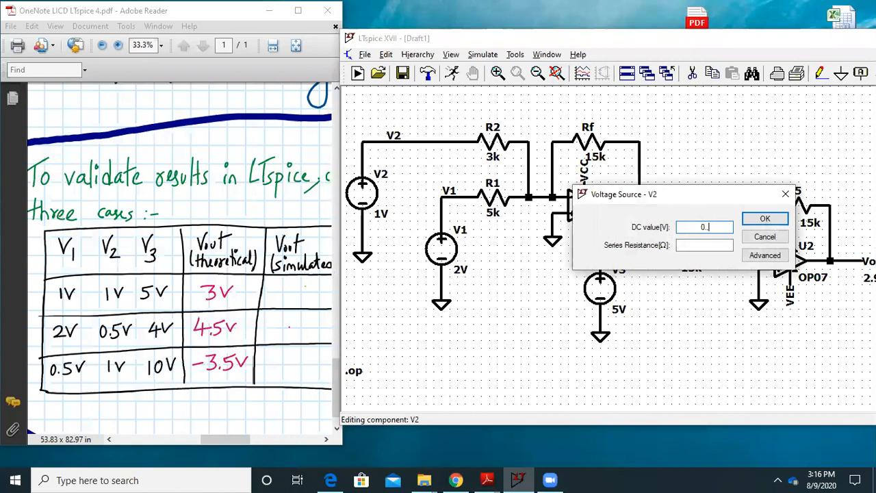
type("5V")
key("Return")
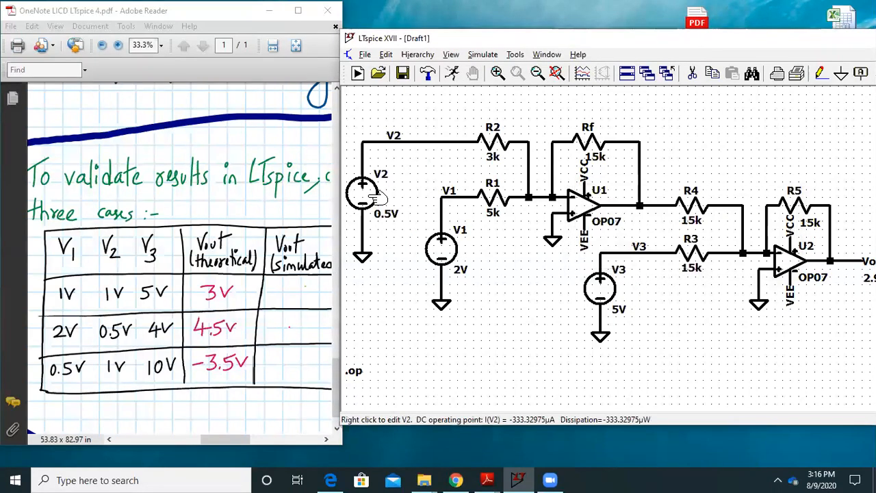
right_click(600, 288)
type("4V")
key("Return")
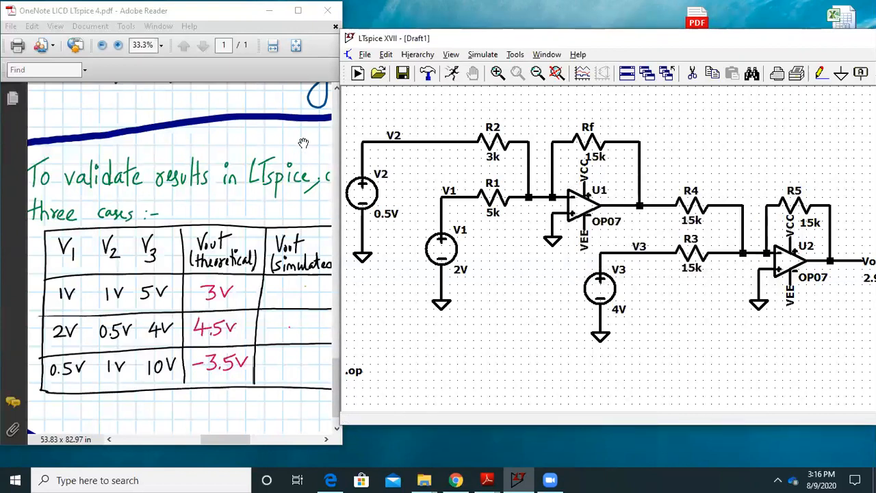
- Run the operating-point simulation for the second case and compare V(vout) in the results and on the schematic with the theoretical value
left_click(483, 55)
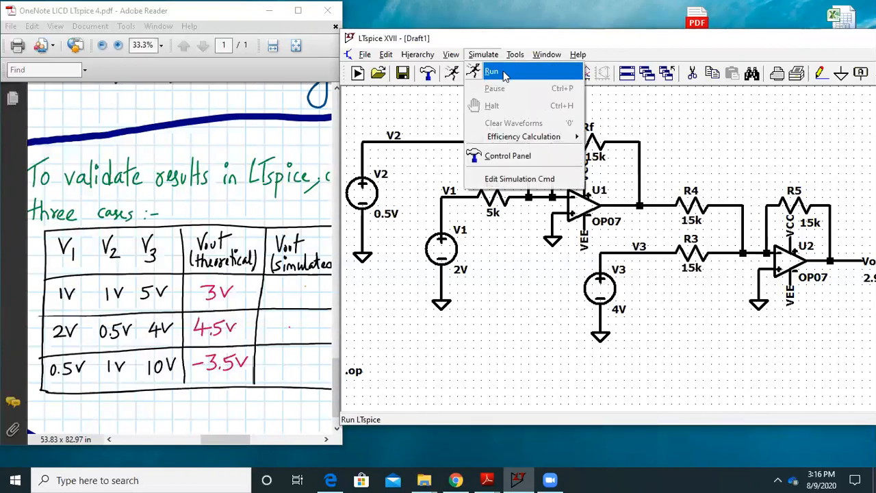
left_click(492, 71)
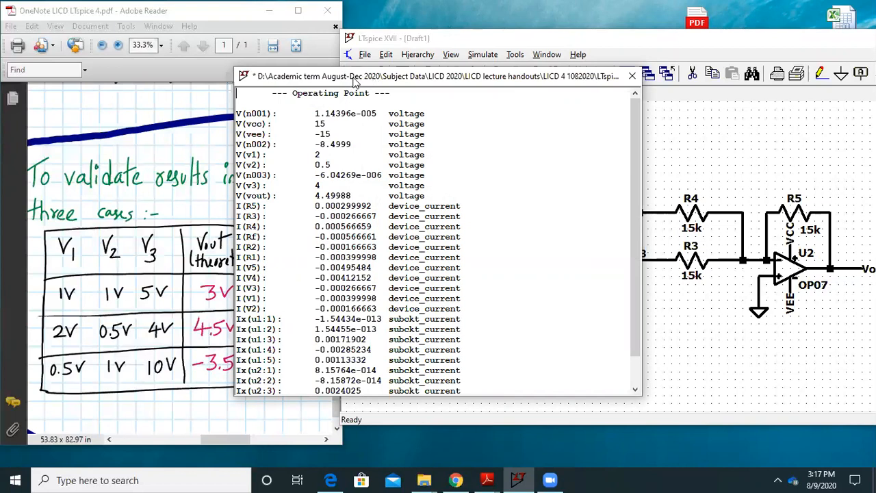
left_click_drag(365, 81, 396, 97)
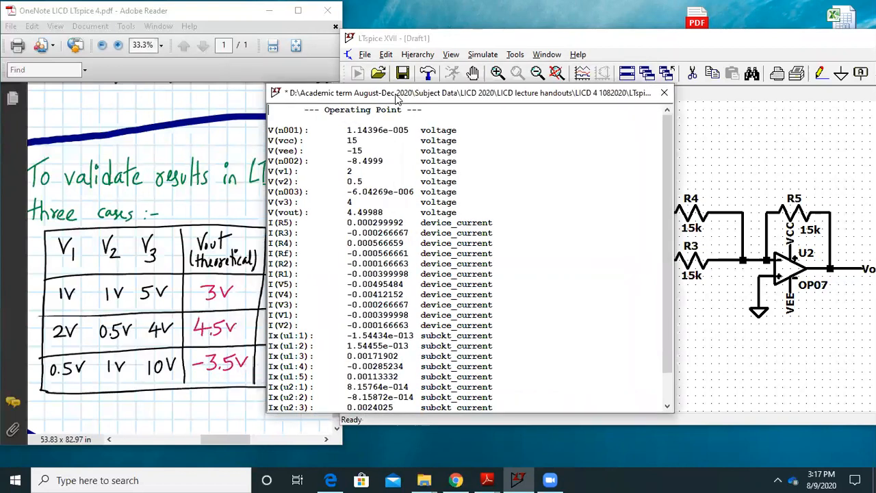
left_click(663, 92)
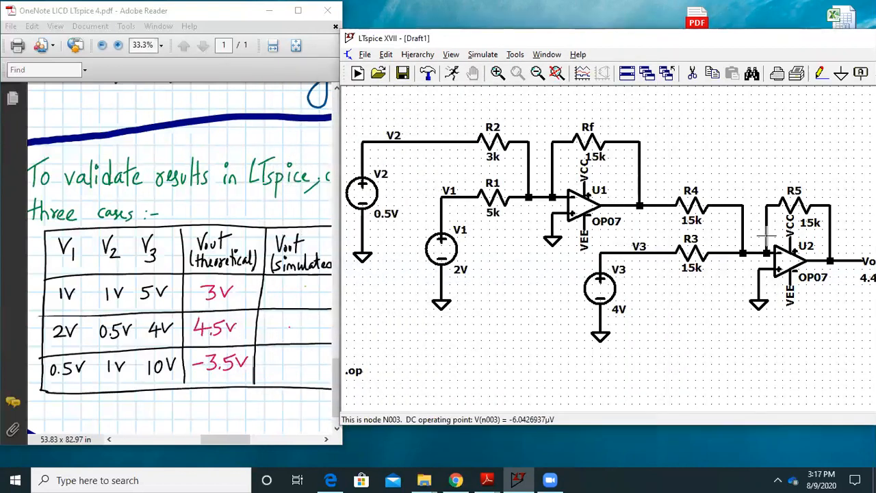
double_click(723, 38)
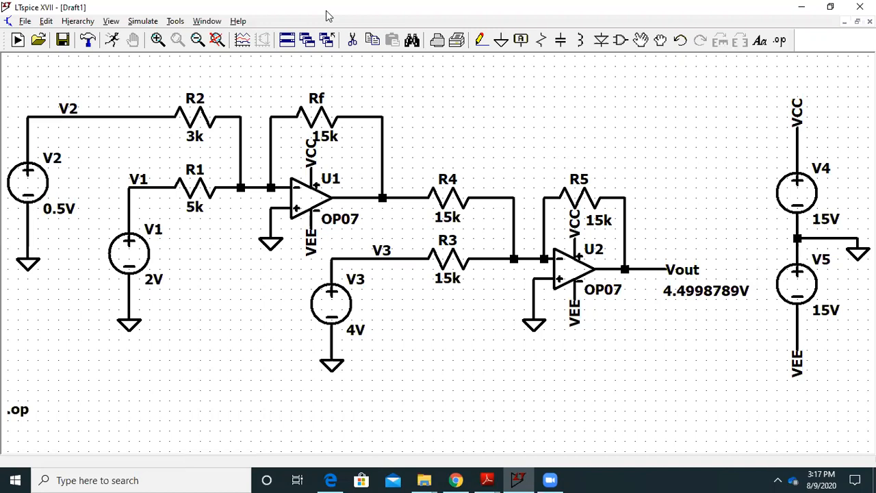
double_click(358, 9)
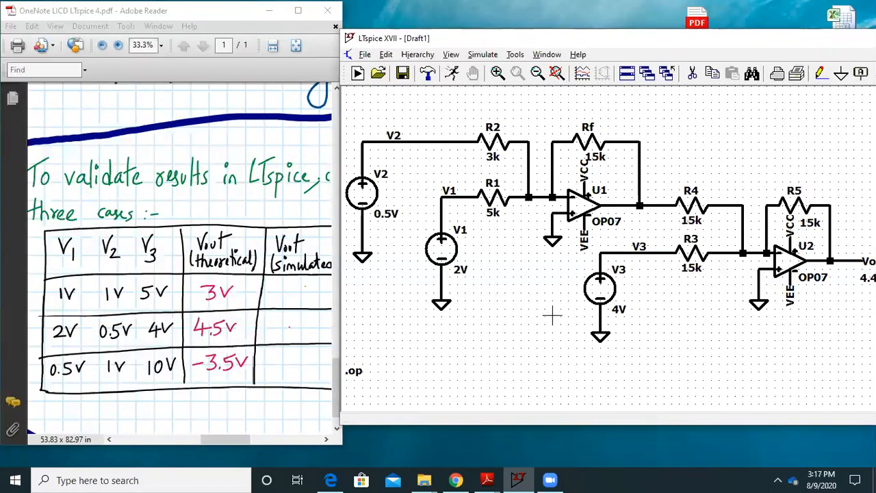
- Enter the third test case's source voltages: V1 at 0.5 V, V2 at 1 V and V3 at 10 V
right_click(441, 250)
type("0.5V")
key("Return")
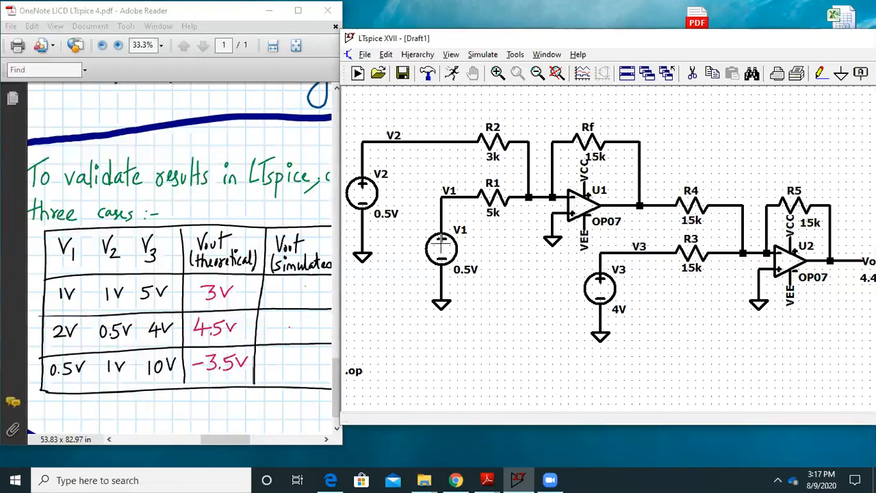
right_click(368, 199)
type("1V")
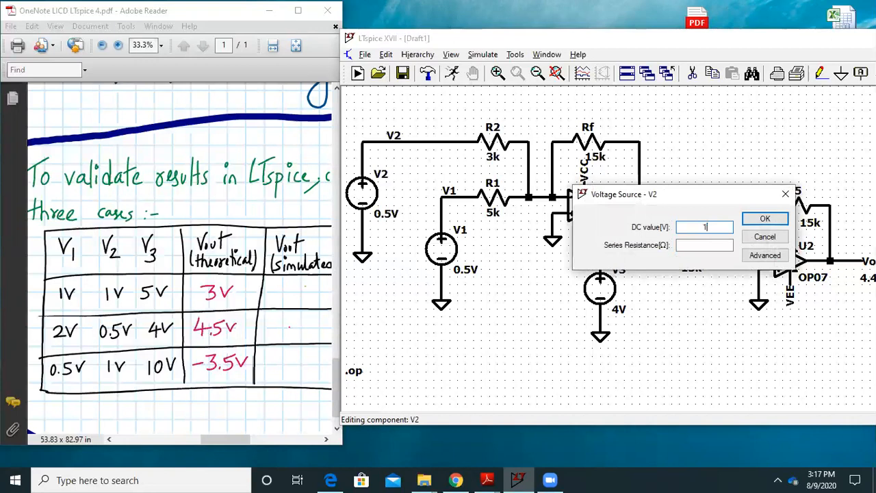
key("Return")
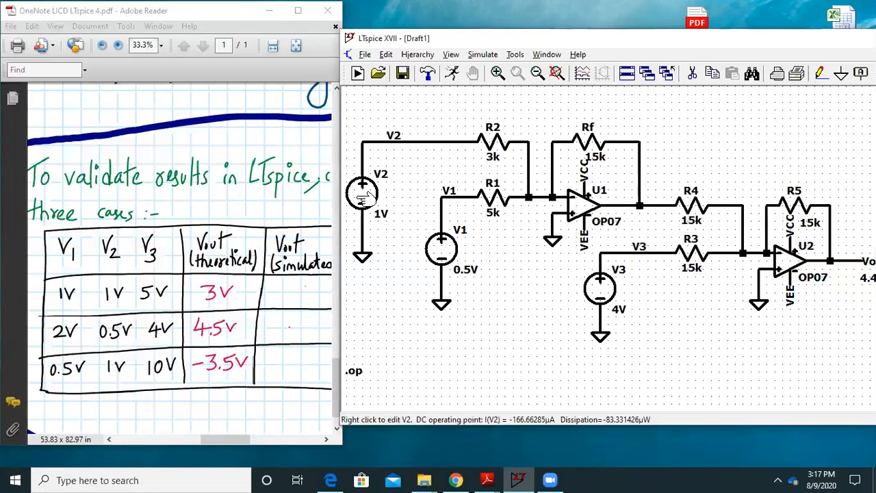
right_click(598, 293)
type("10")
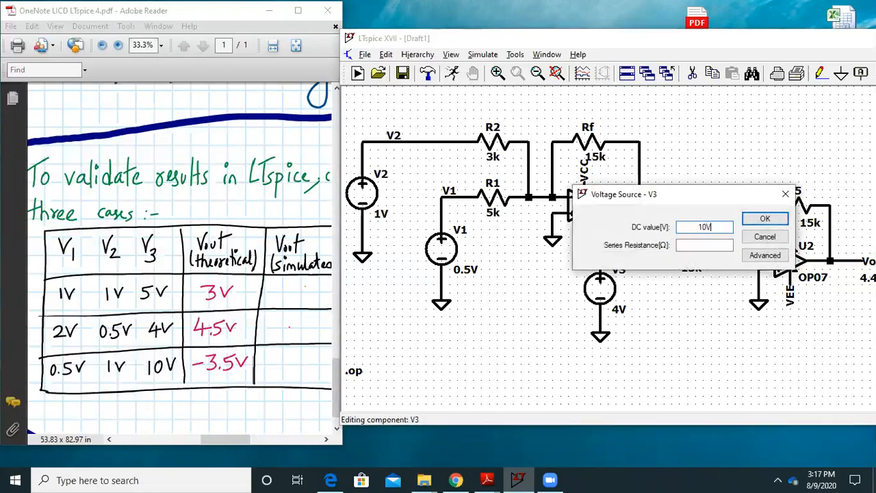
type("V")
key("Return")
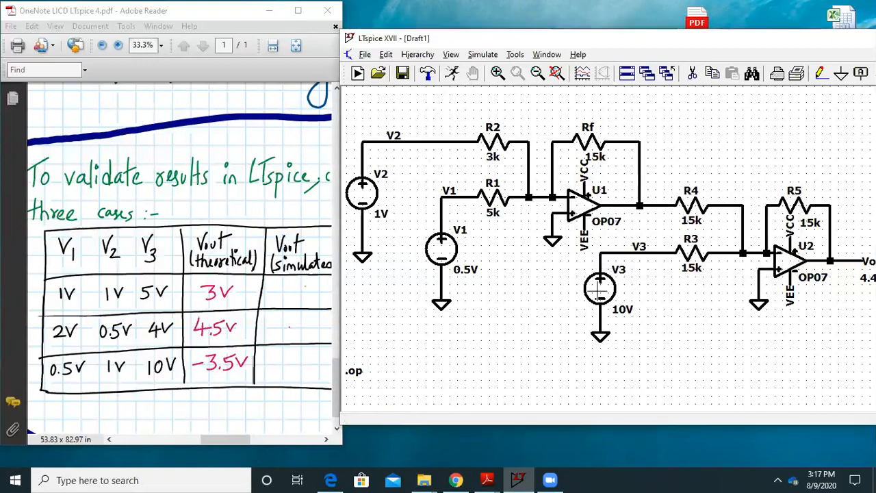
- Run the operating-point simulation for the third case and check V(vout) in the results and on the enlarged schematic
left_click(486, 58)
left_click(491, 73)
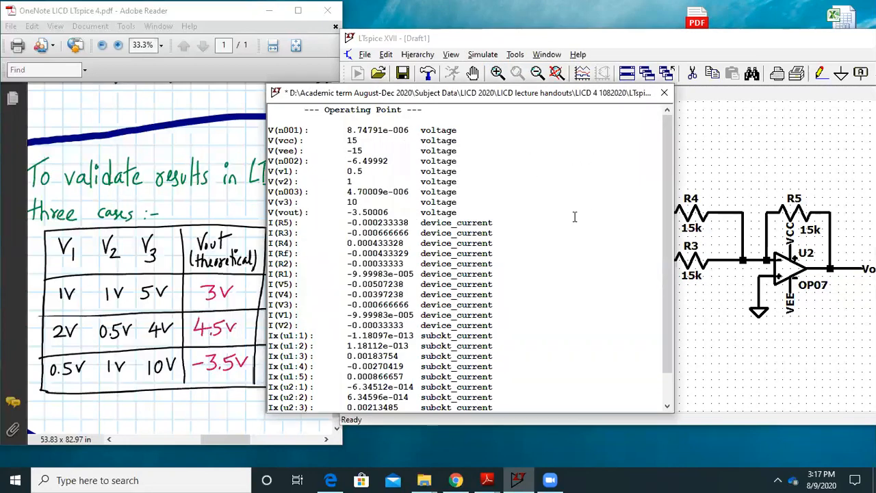
left_click(664, 93)
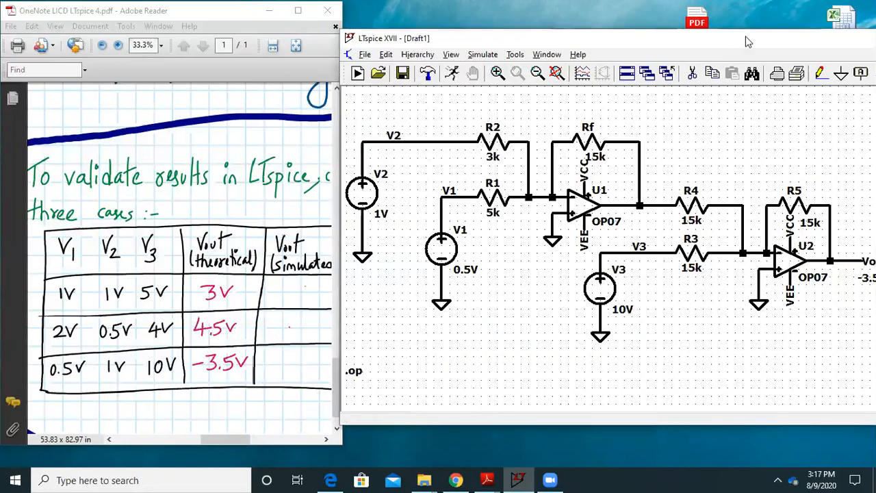
double_click(747, 43)
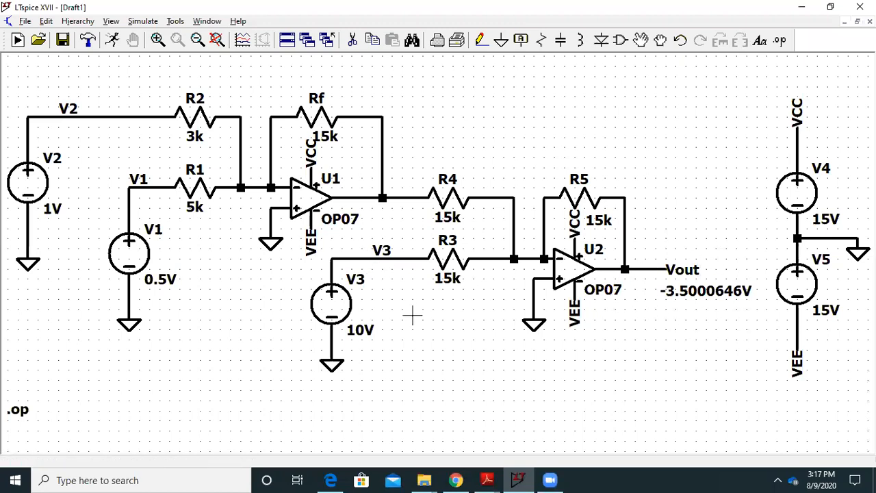
double_click(422, 6)
- Switch to the PDF in Adobe Reader, find the final design above the table and widen the window to examine its circuit and Vout equation
left_click(196, 201)
scroll(212, 220, "up", 5)
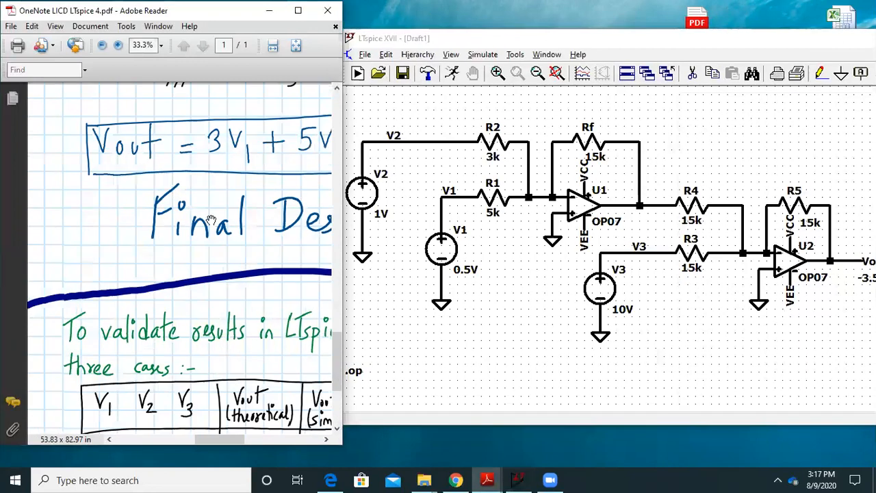
scroll(212, 220, "up", 5)
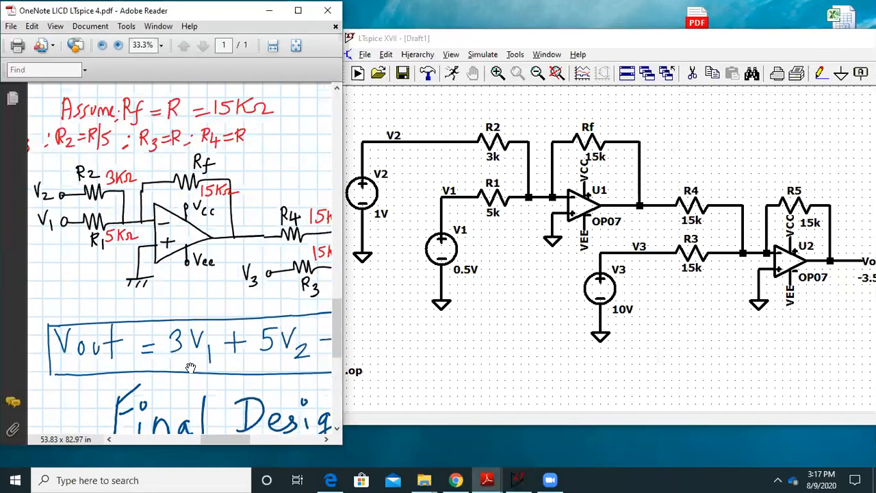
scroll(190, 367, "up", 1)
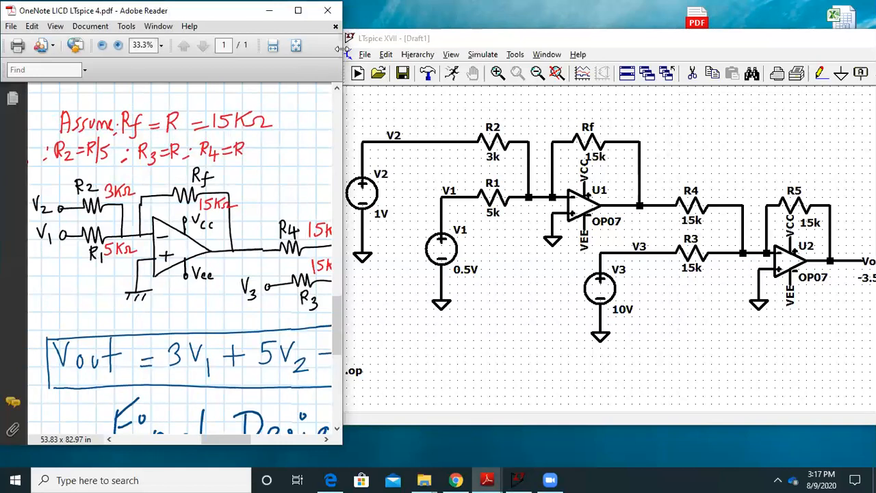
left_click_drag(342, 50, 491, 50)
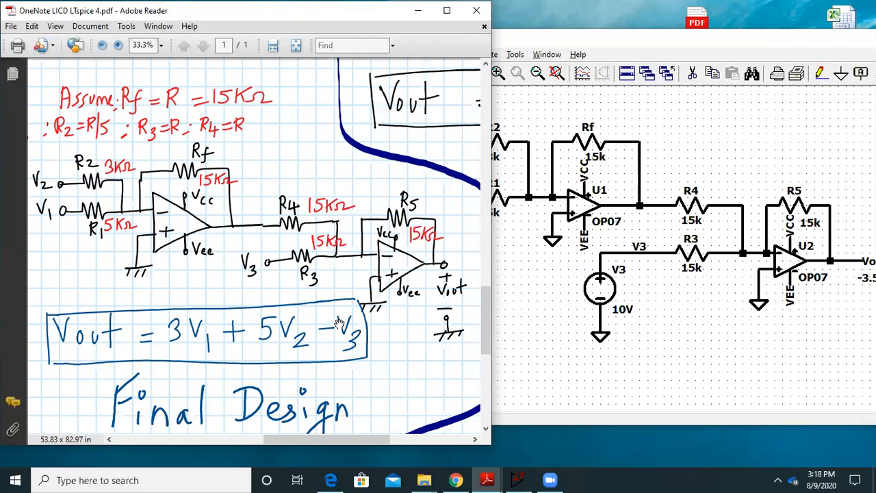
- In the maximized LTspice schematic, write the comment "Linear equation Implementation using Opamp OP-07" and open its font size choices
double_click(652, 48)
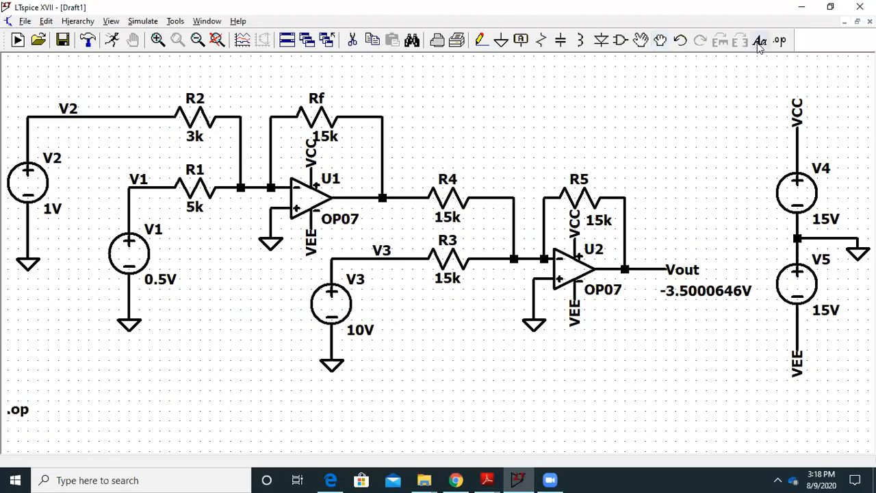
left_click(759, 41)
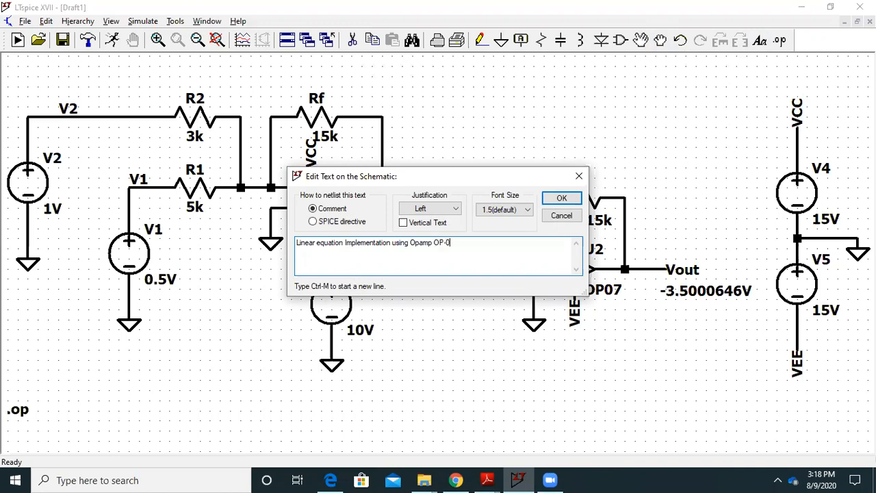
left_click(524, 209)
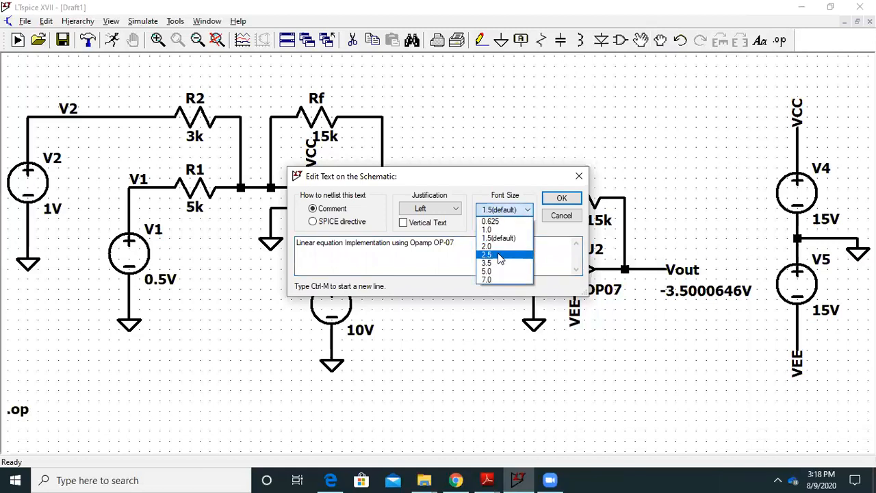